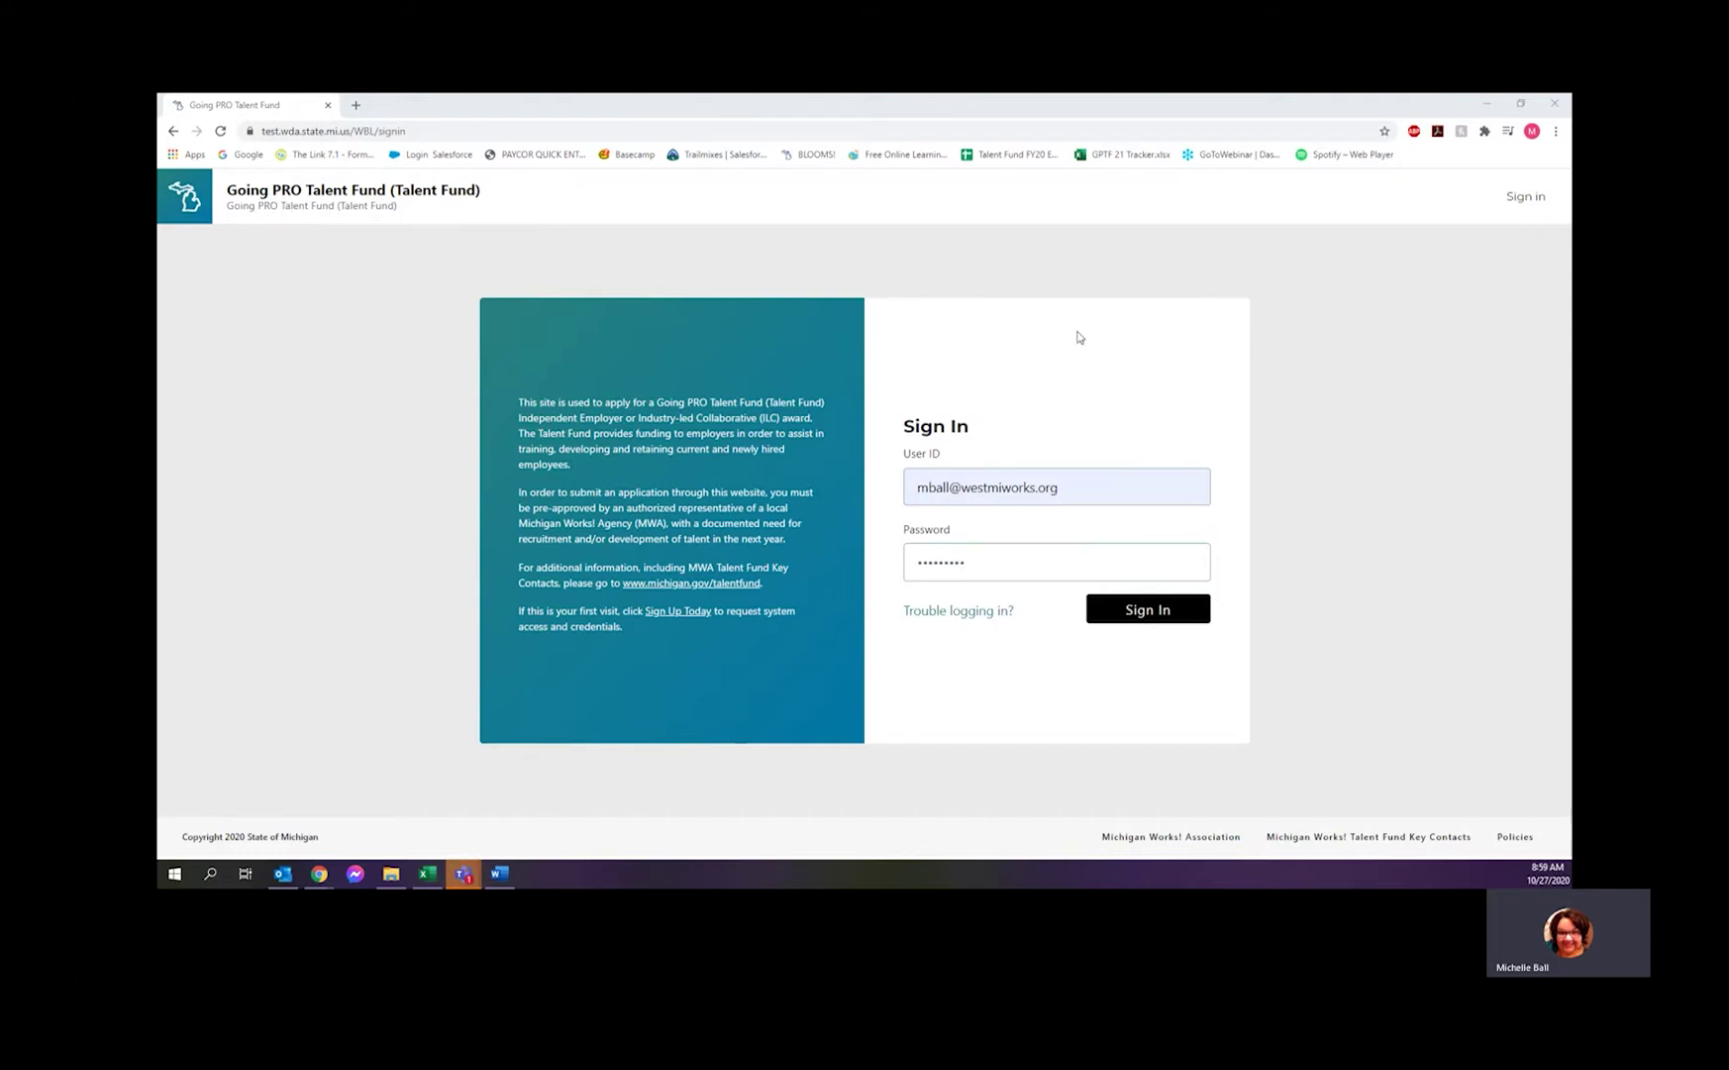
- Sign in to the Talent Fund site with the pre-filled user ID and password
{"action": "left_click", "coordinate": [1134, 611]}
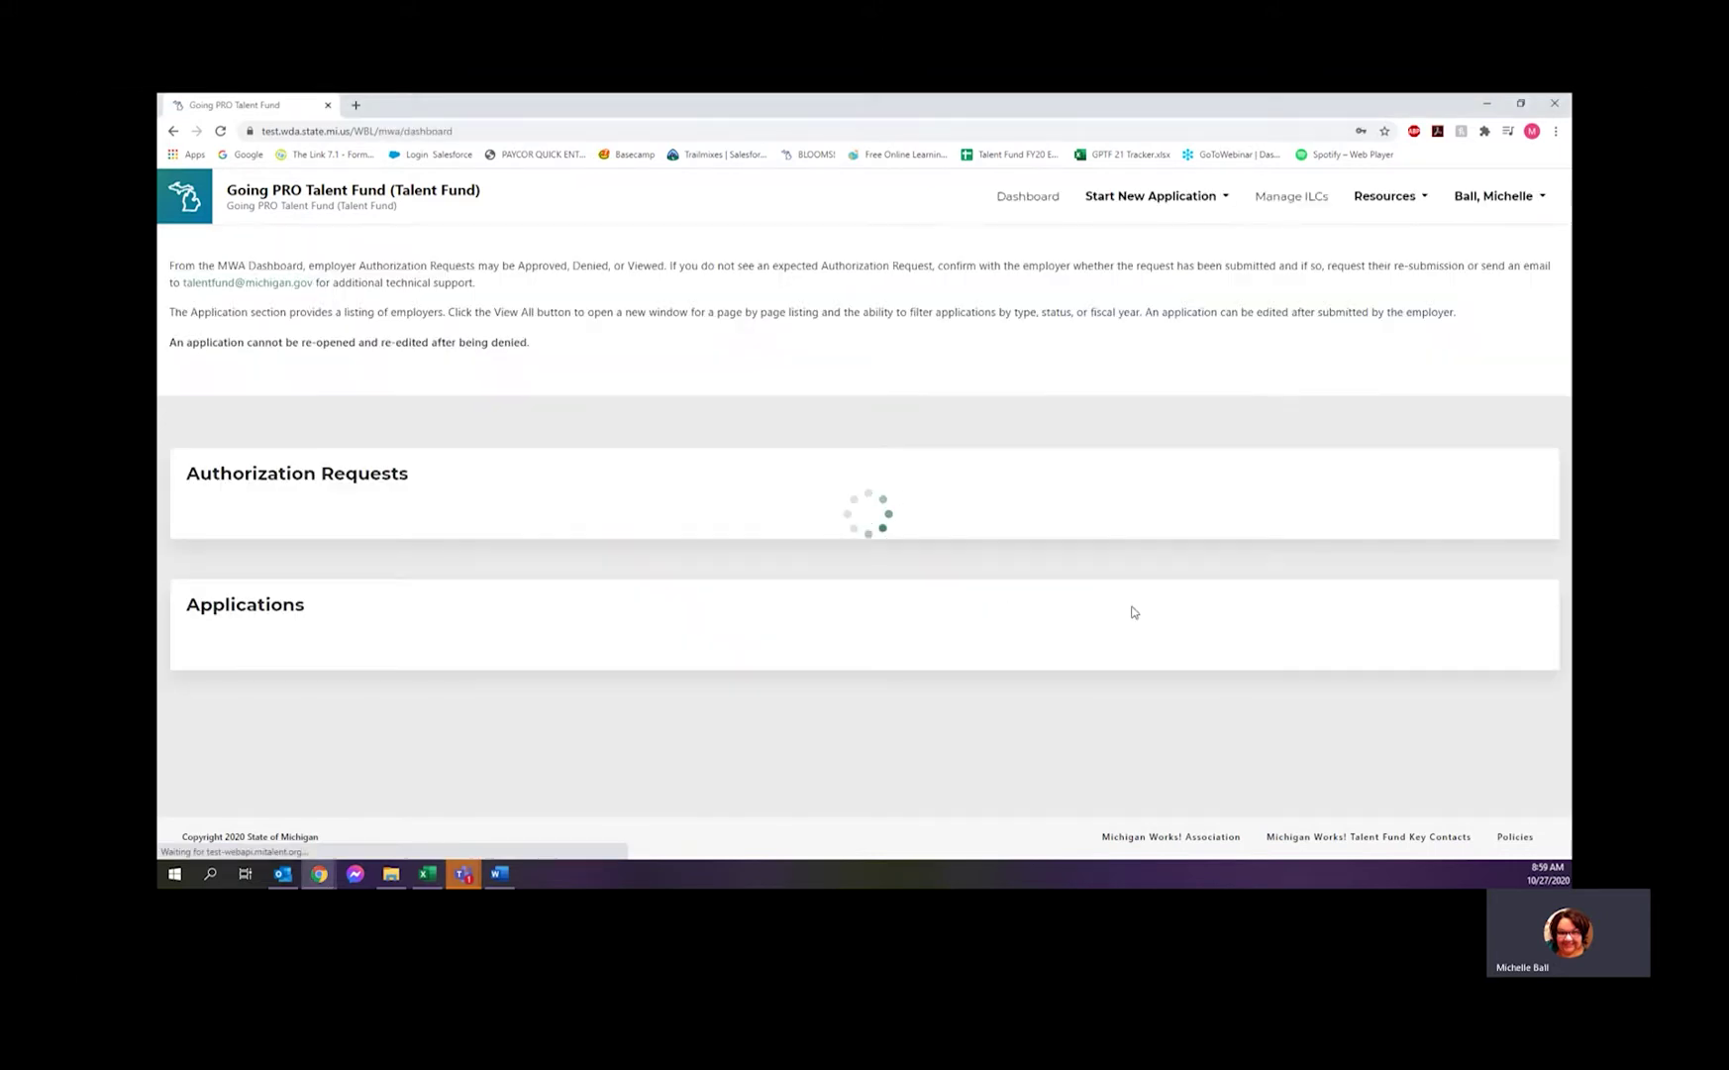
- Start a new Independent application from the Start New Application menu
{"action": "left_click", "coordinate": [1140, 197]}
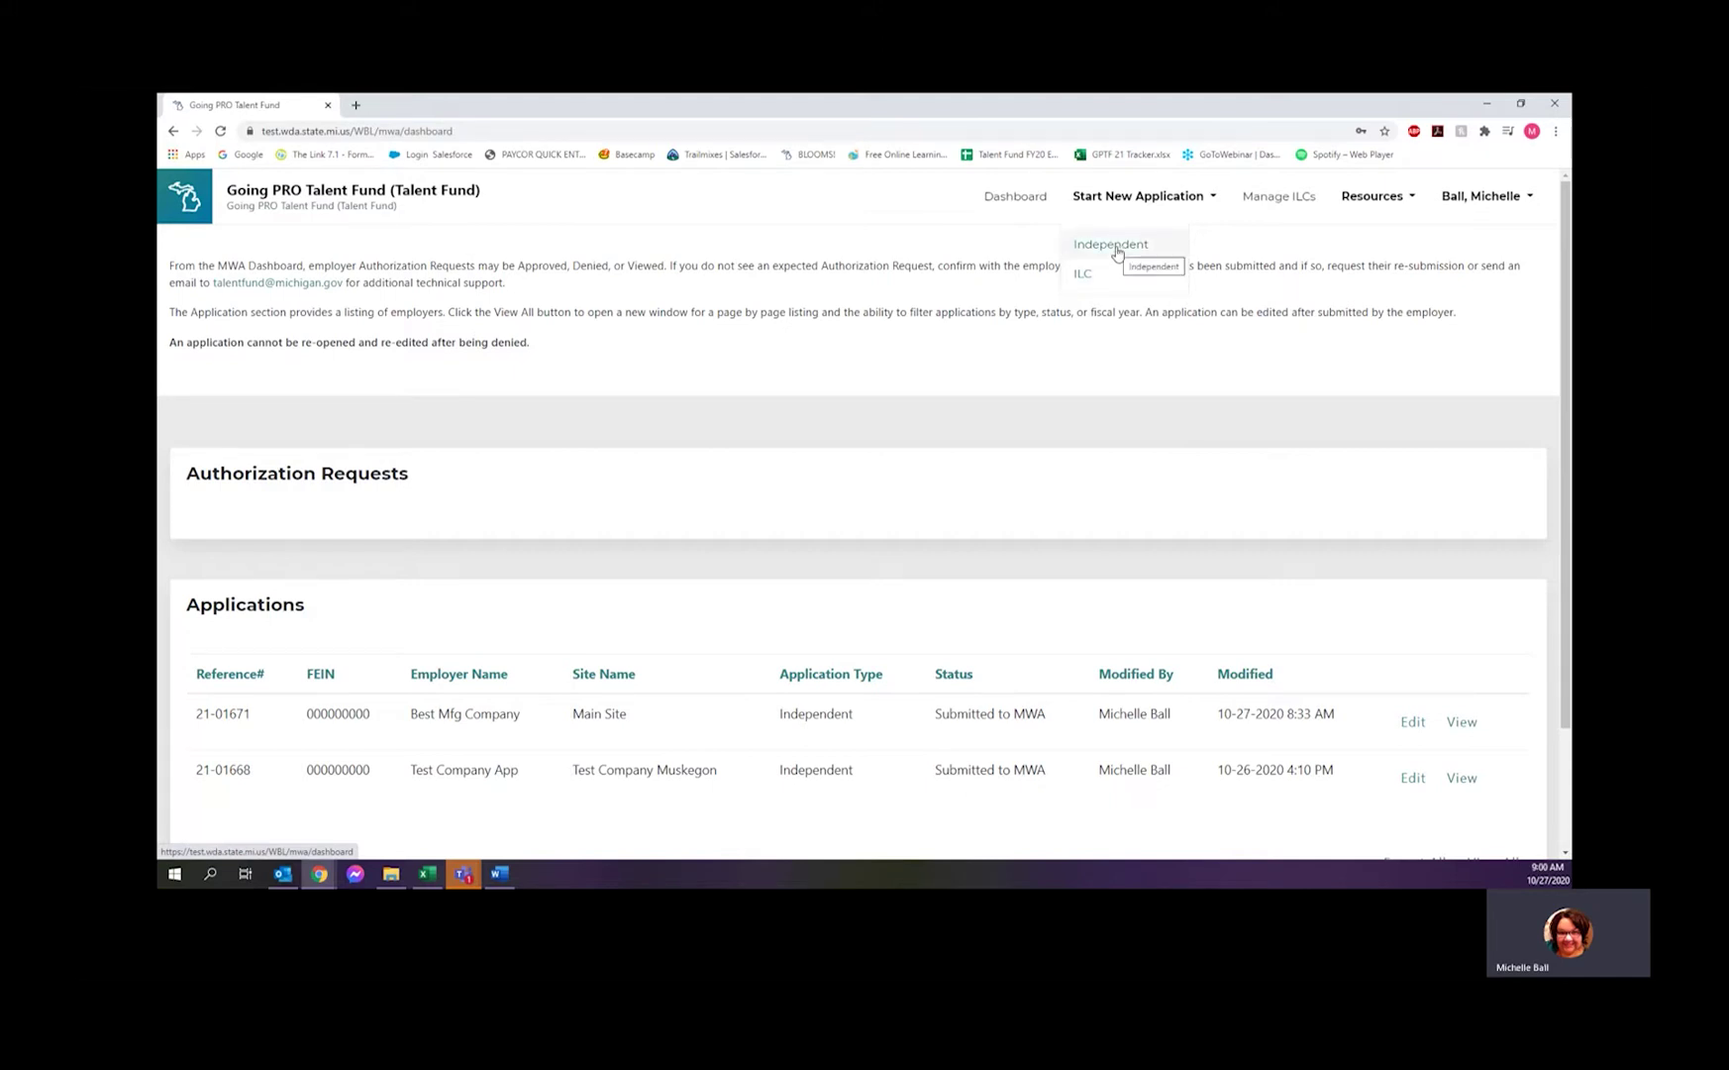
{"action": "left_click", "coordinate": [1118, 254]}
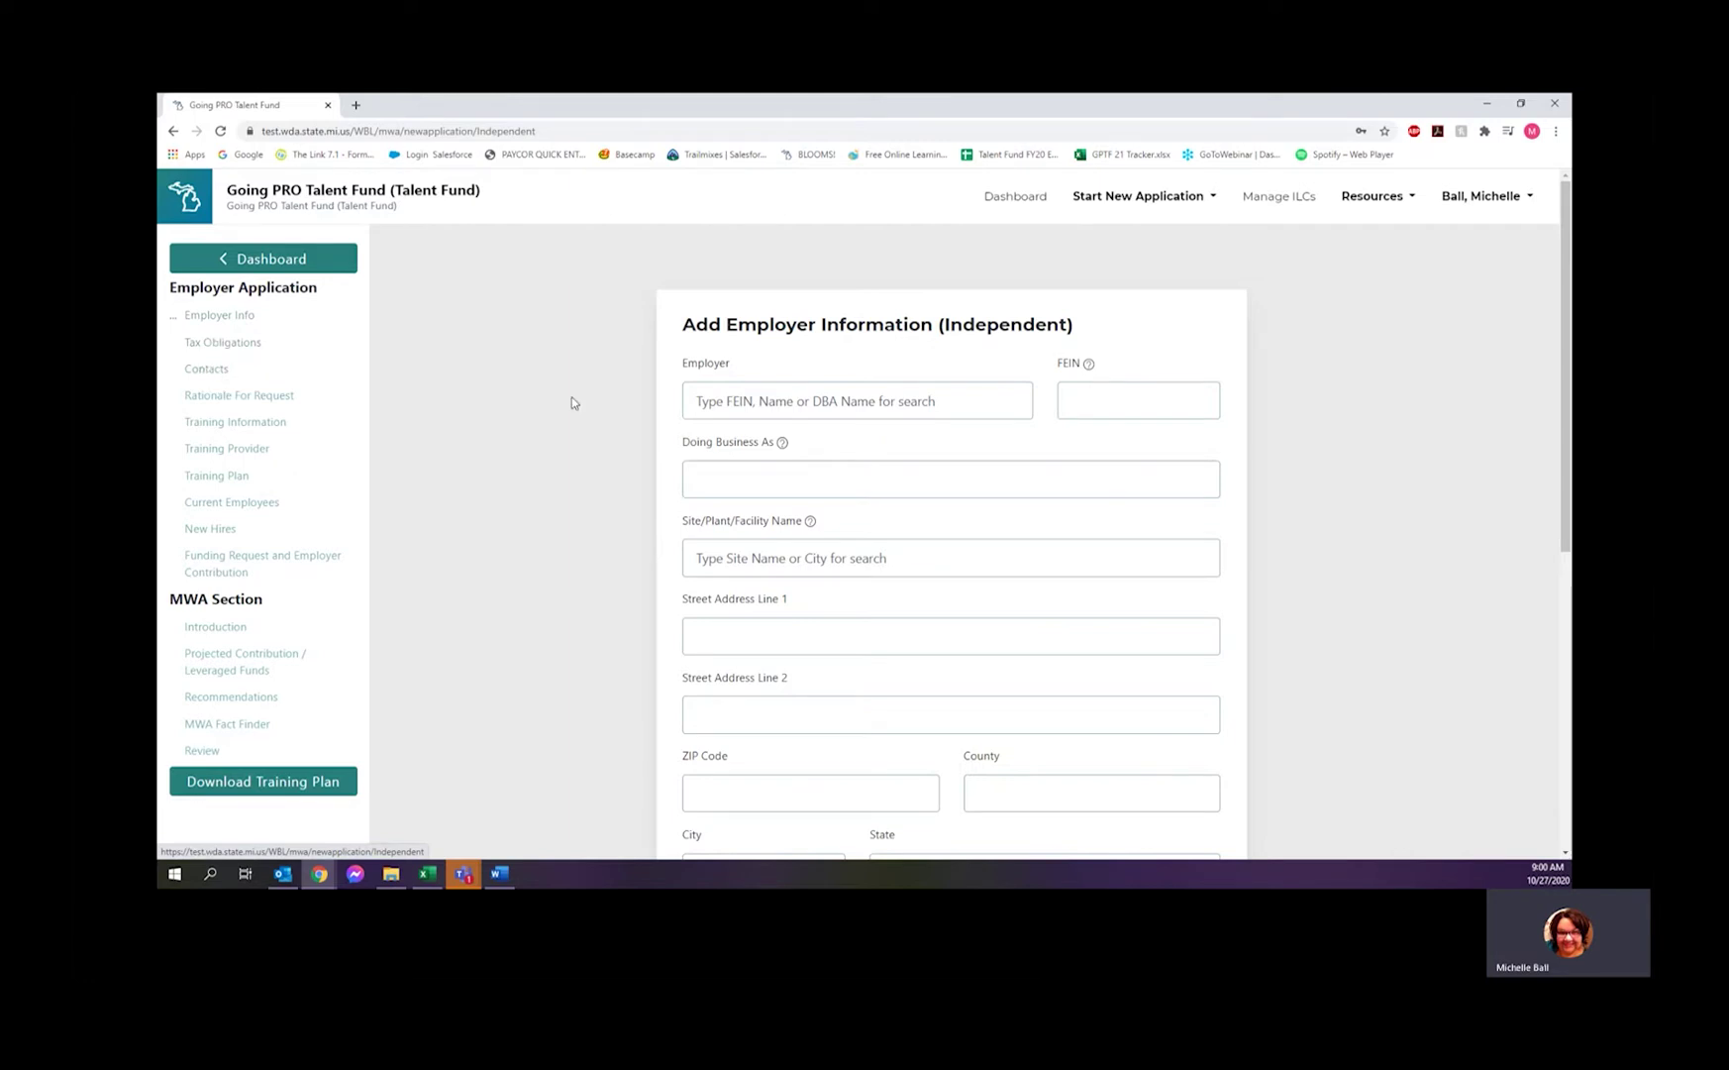
{"action": "left_click", "coordinate": [716, 410]}
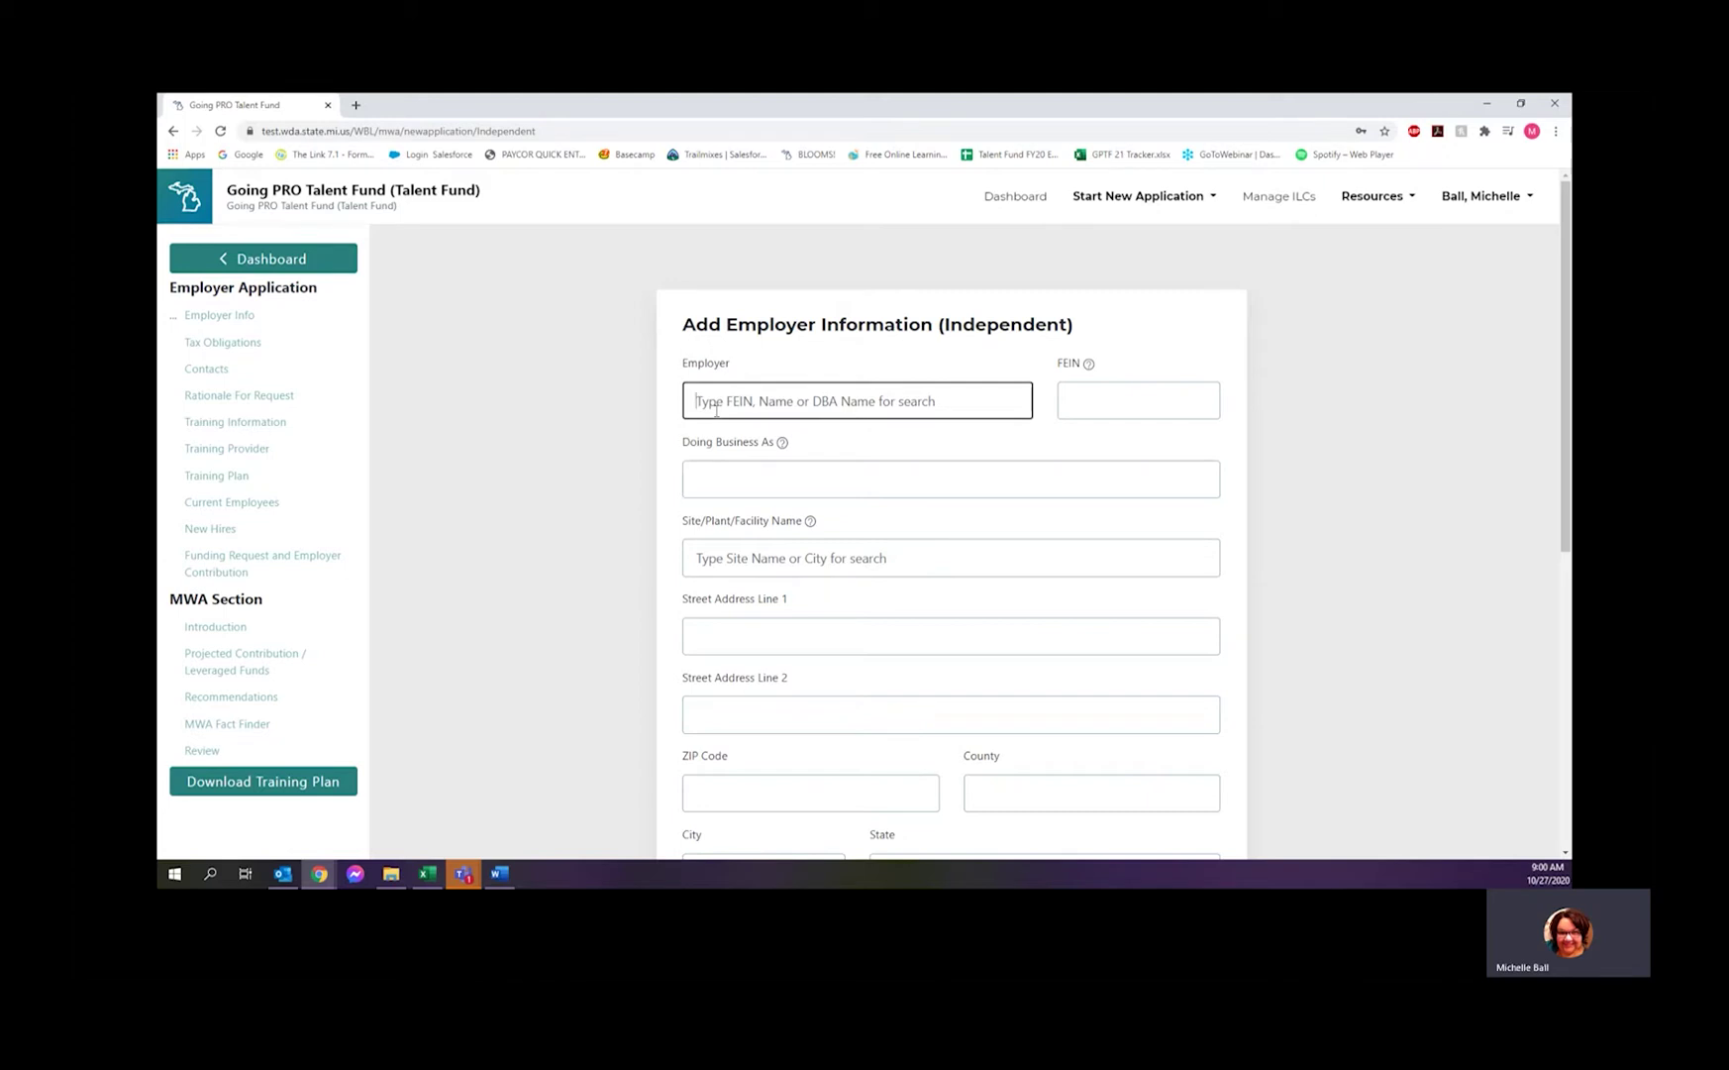
- Enter employer name Best Manufacturing LLC, its FEIN, and DBA Mark's Manufacturing
{"action": "type", "text": "Best Manufa"}
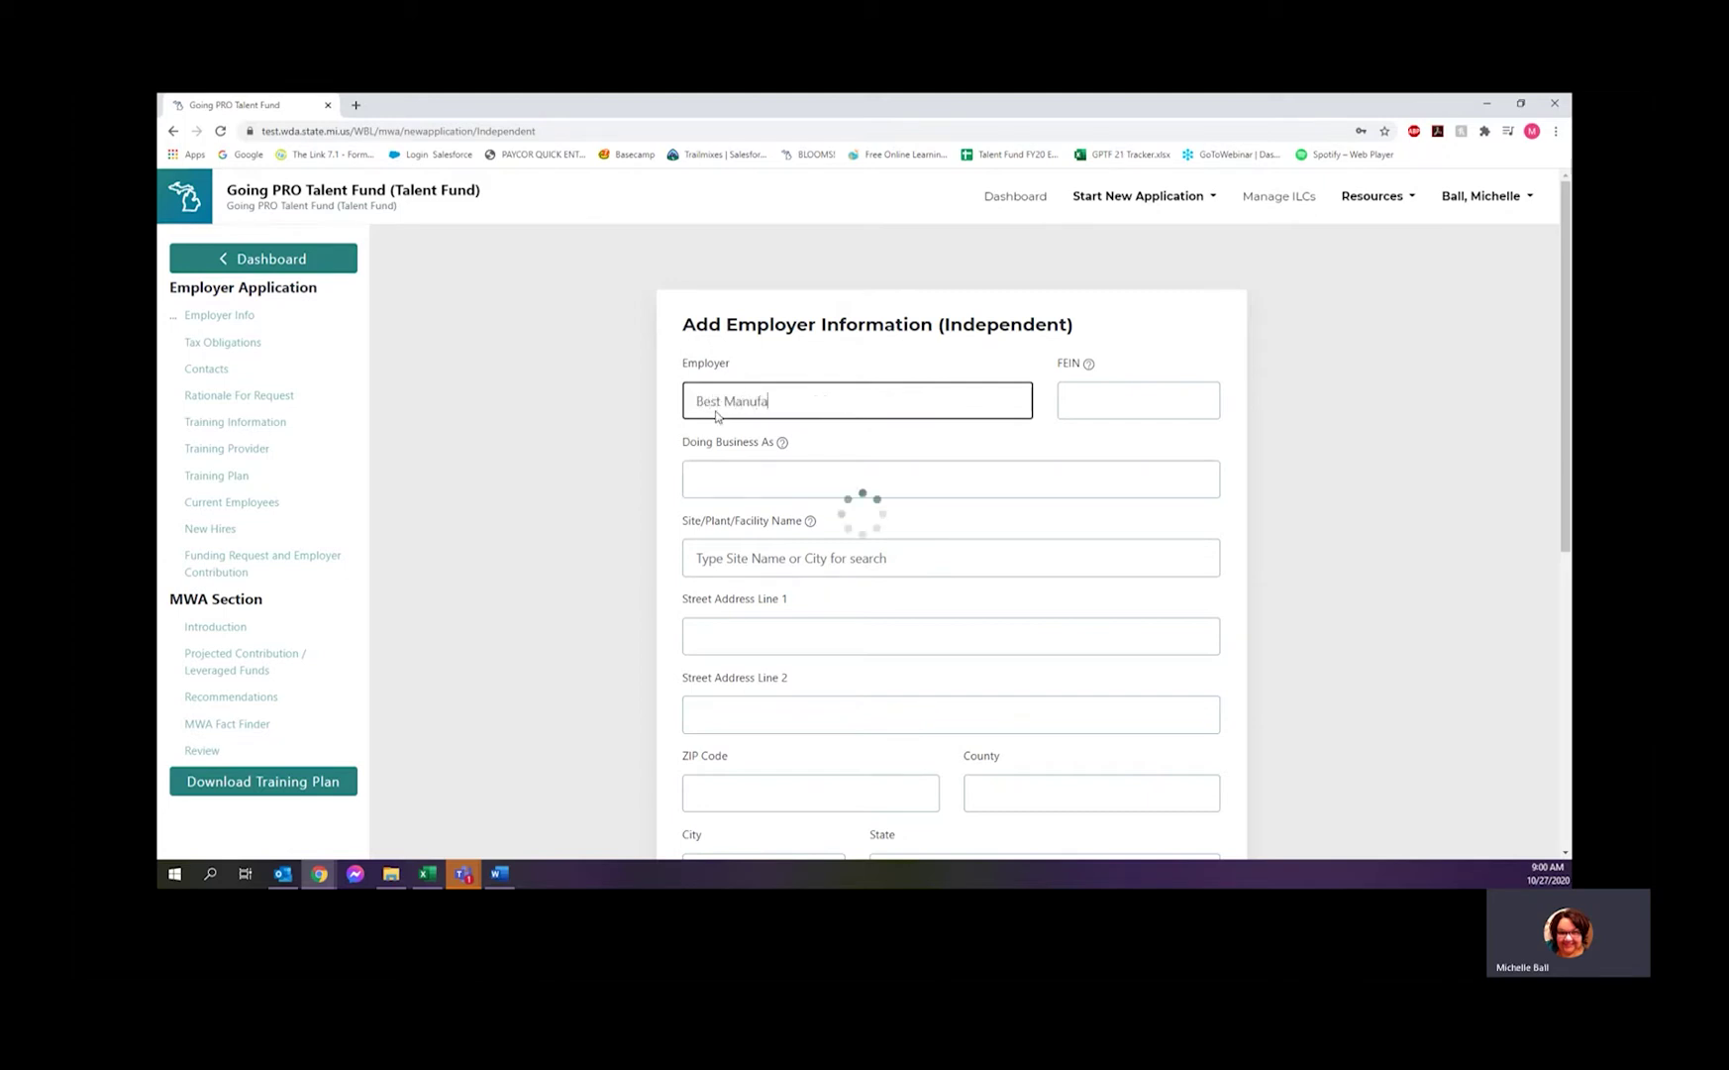
{"action": "type", "text": "cturing"}
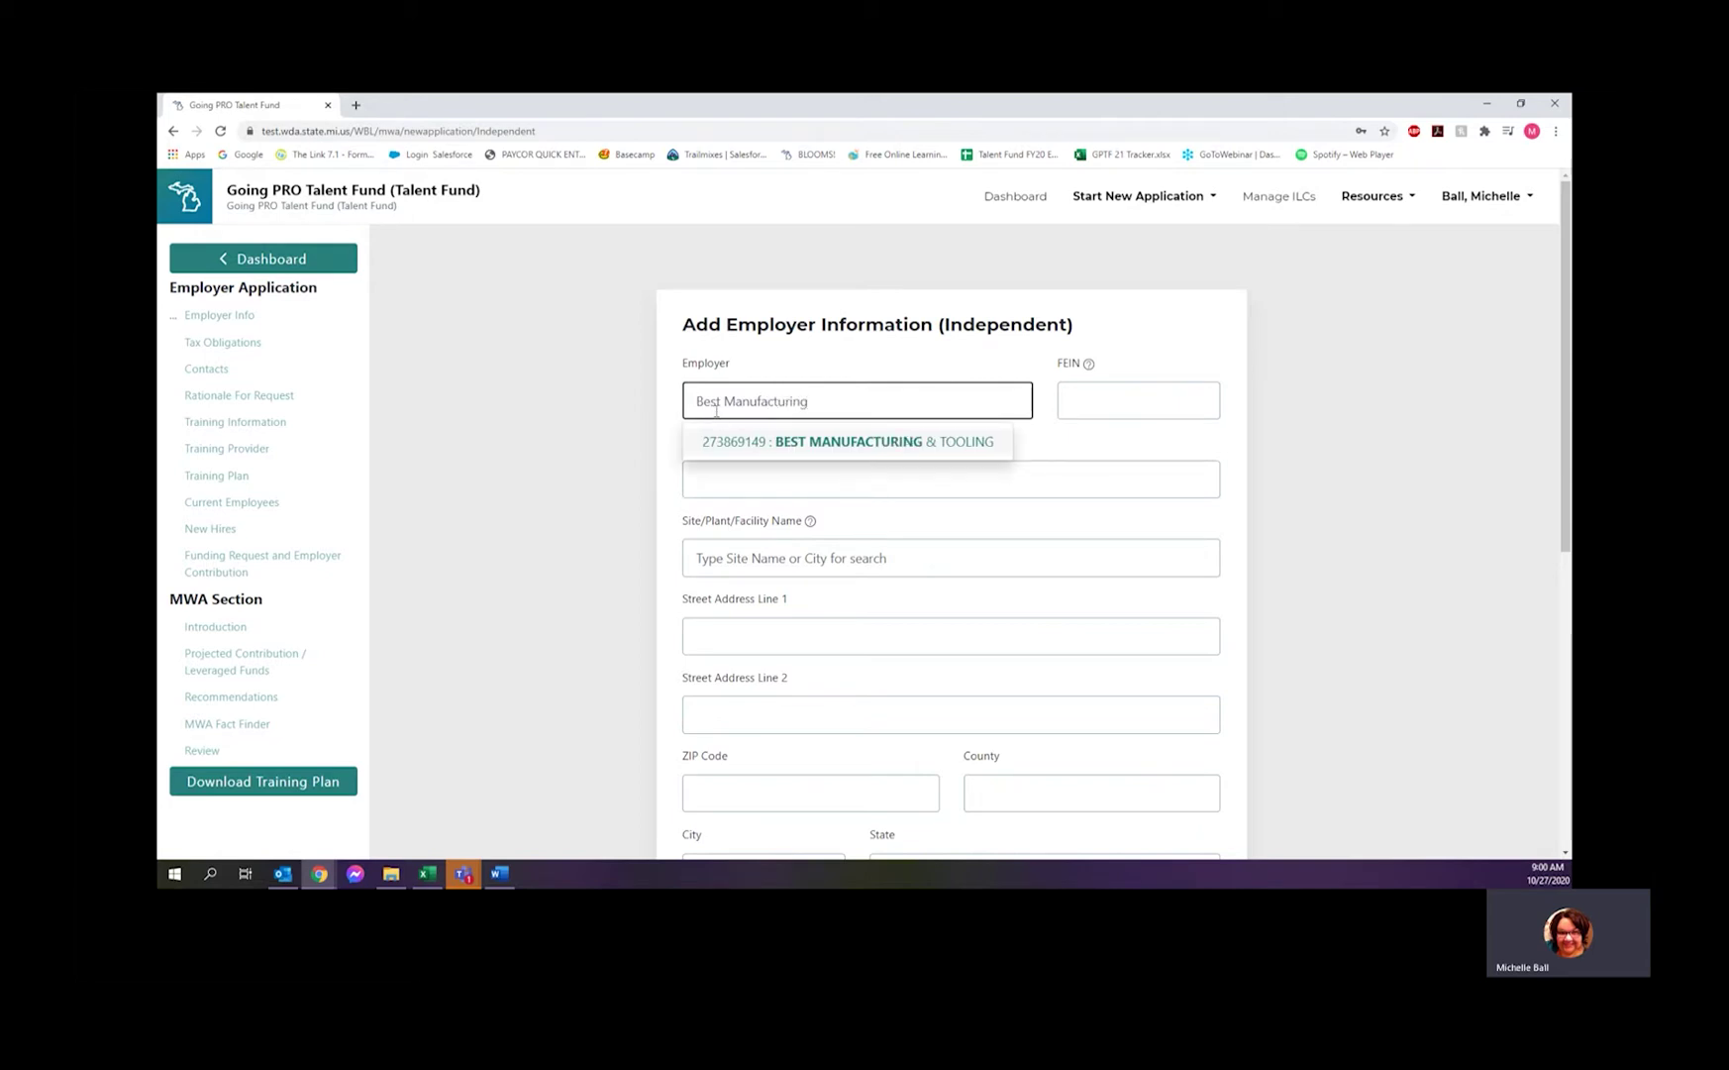
{"action": "type", "text": " LLC"}
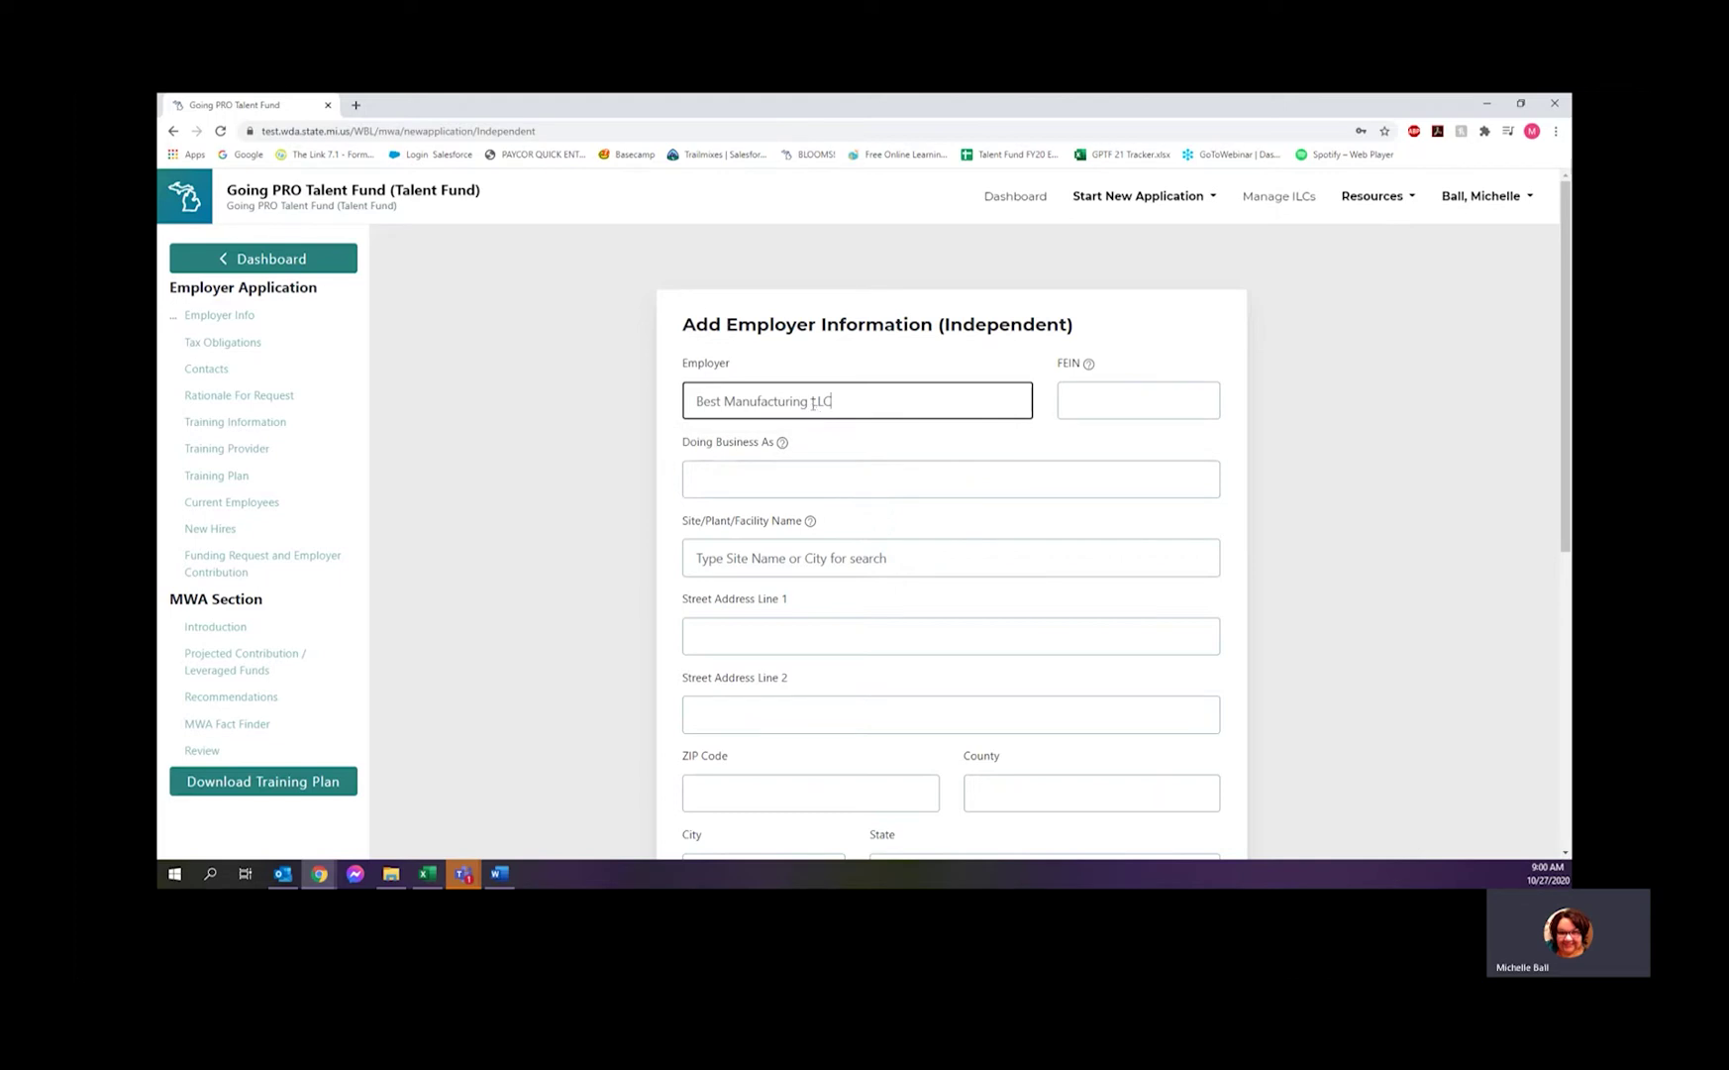
{"action": "left_click", "coordinate": [1133, 400]}
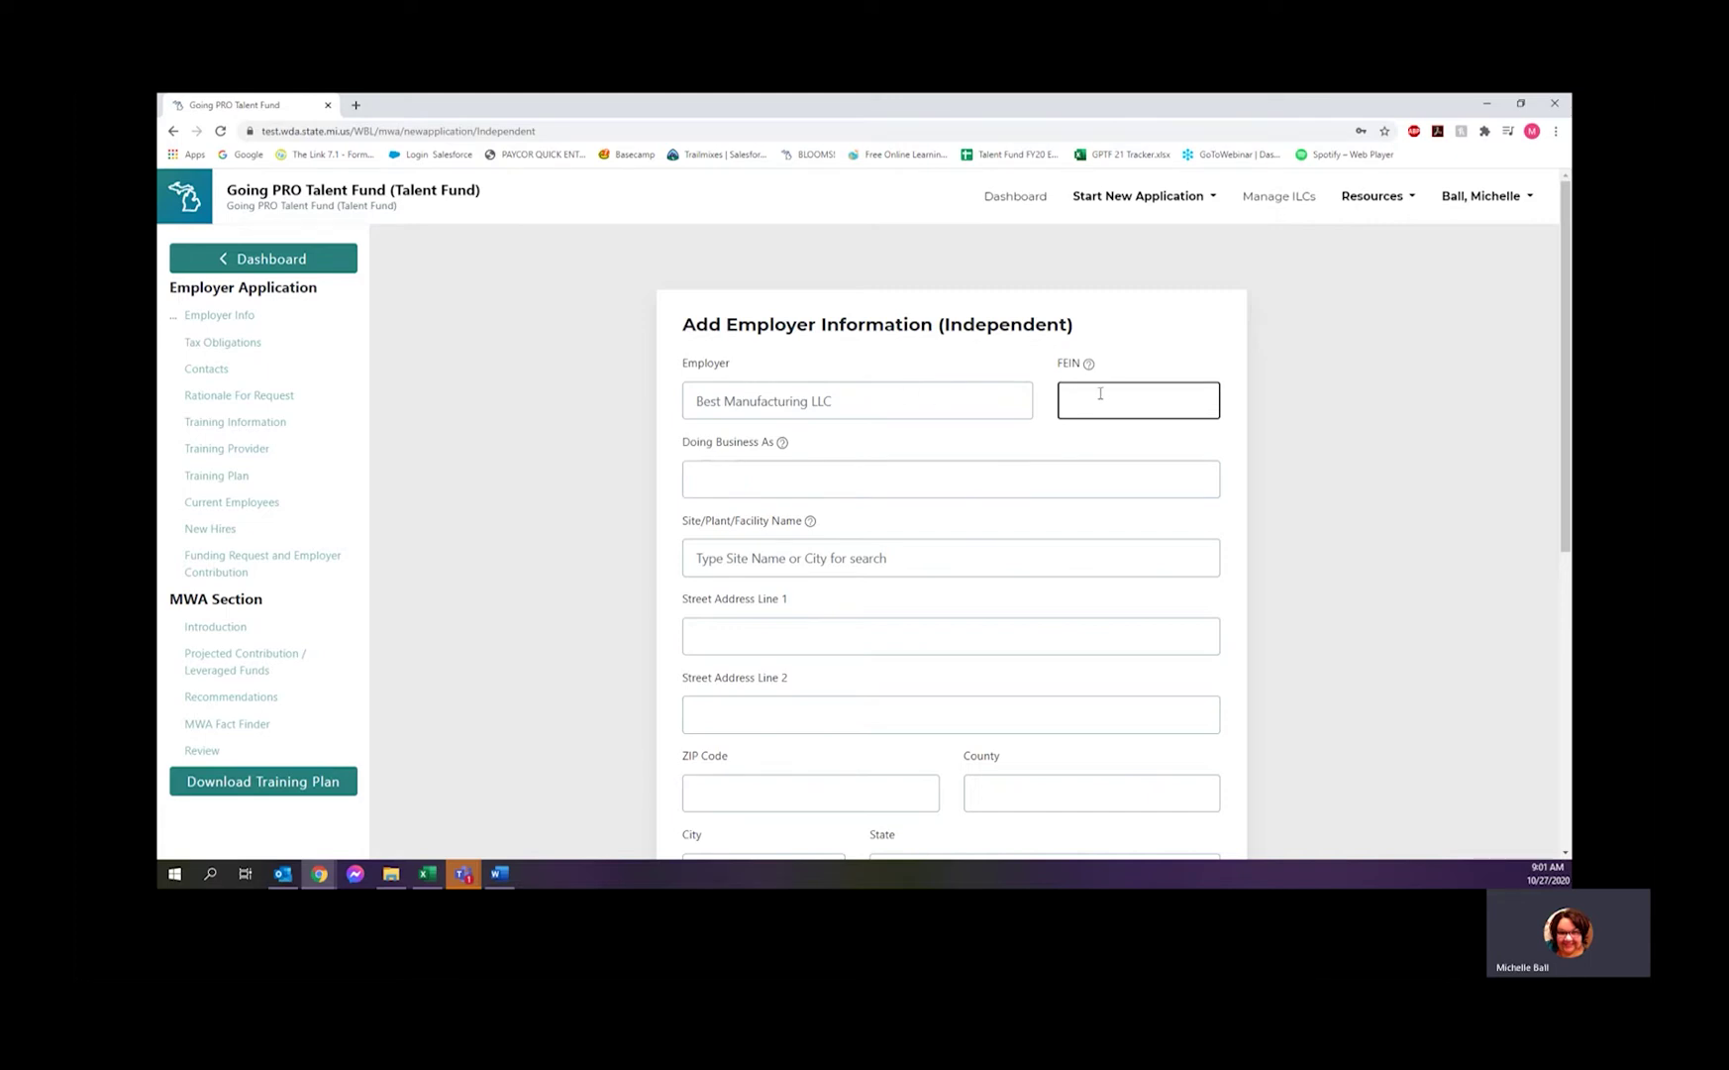
{"action": "type", "text": "000000000"}
{"action": "left_click", "coordinate": [802, 480]}
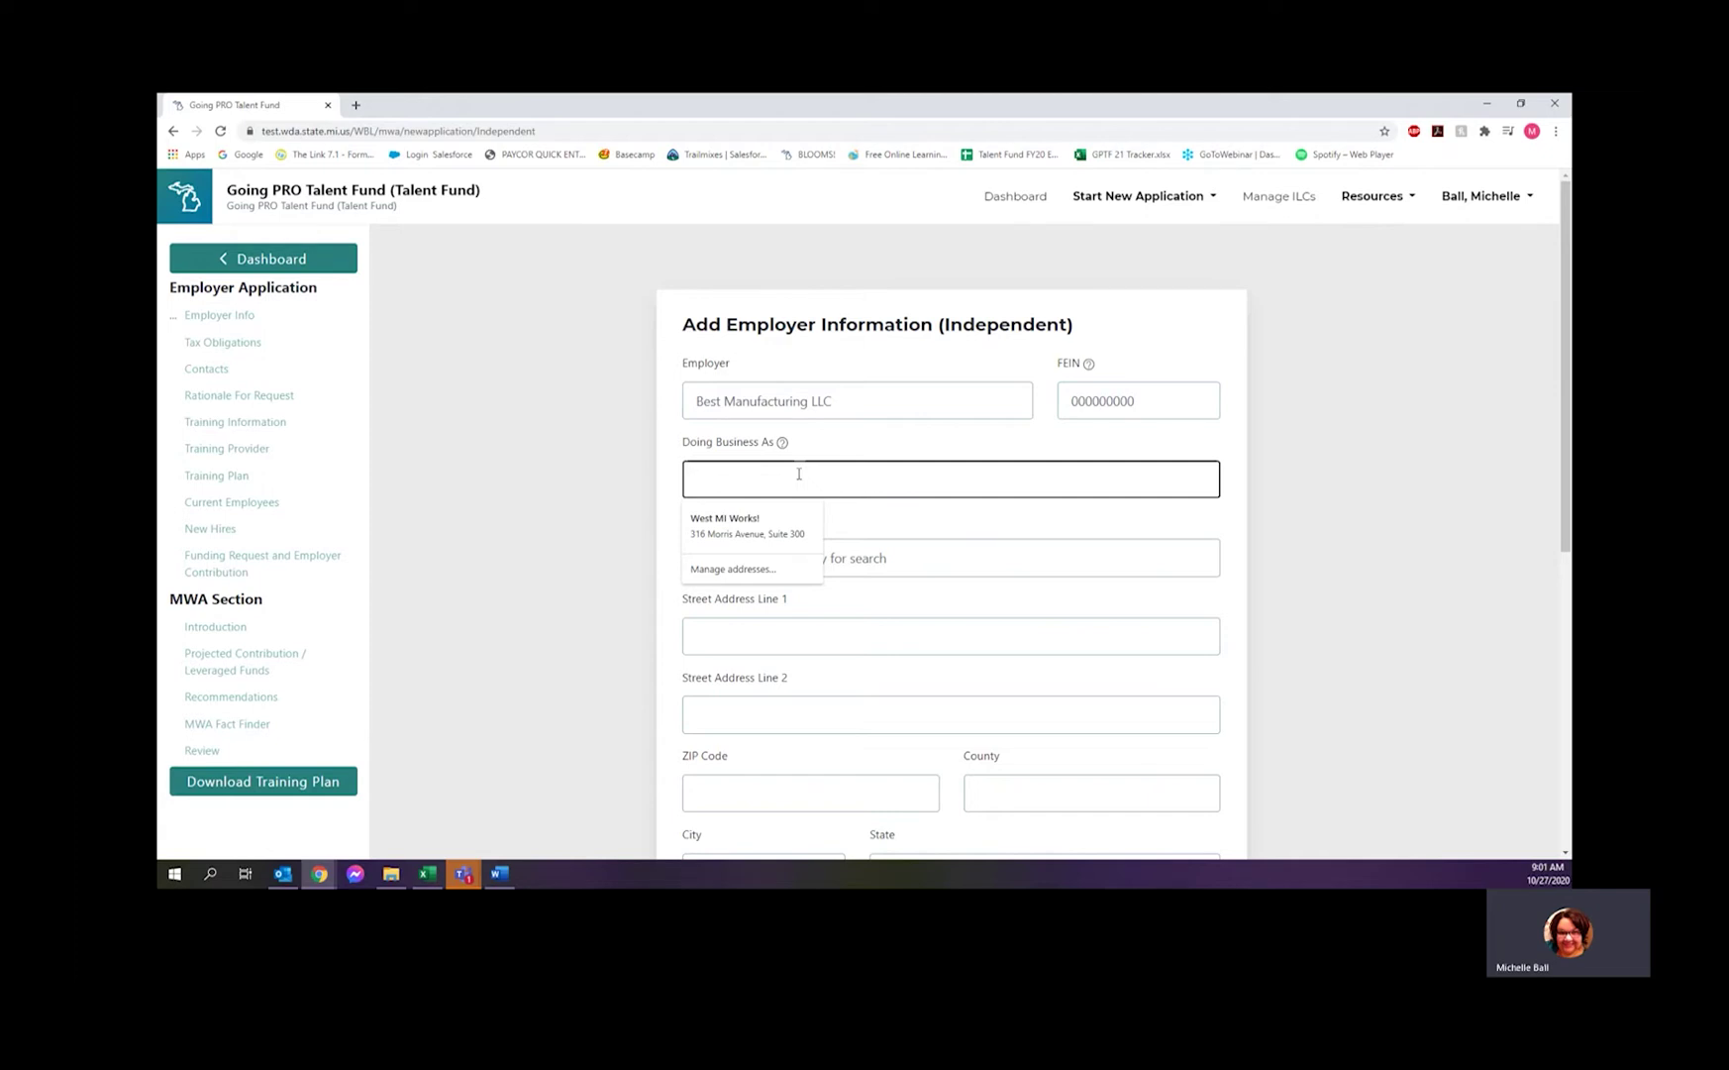
{"action": "type", "text": "Mark's Manufacturing"}
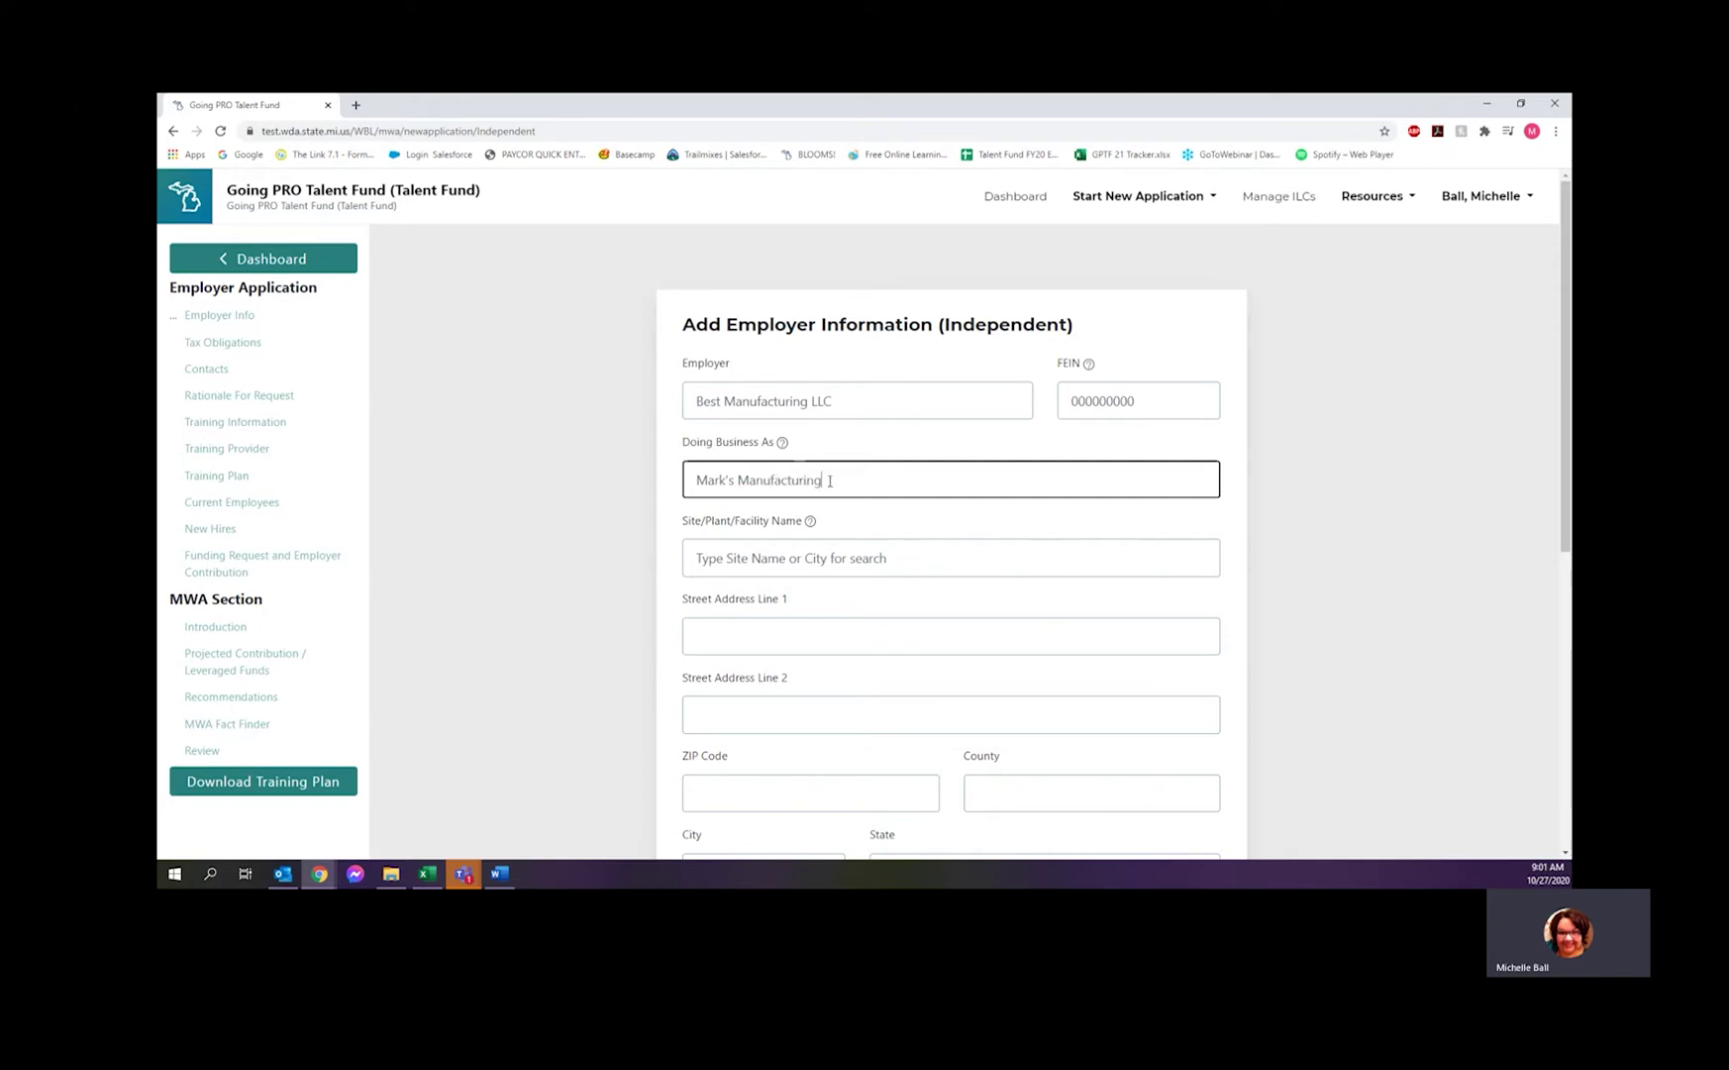
- Set site name to Main and fill the street address, ZIP and county from saved autofill
{"action": "left_click", "coordinate": [821, 559]}
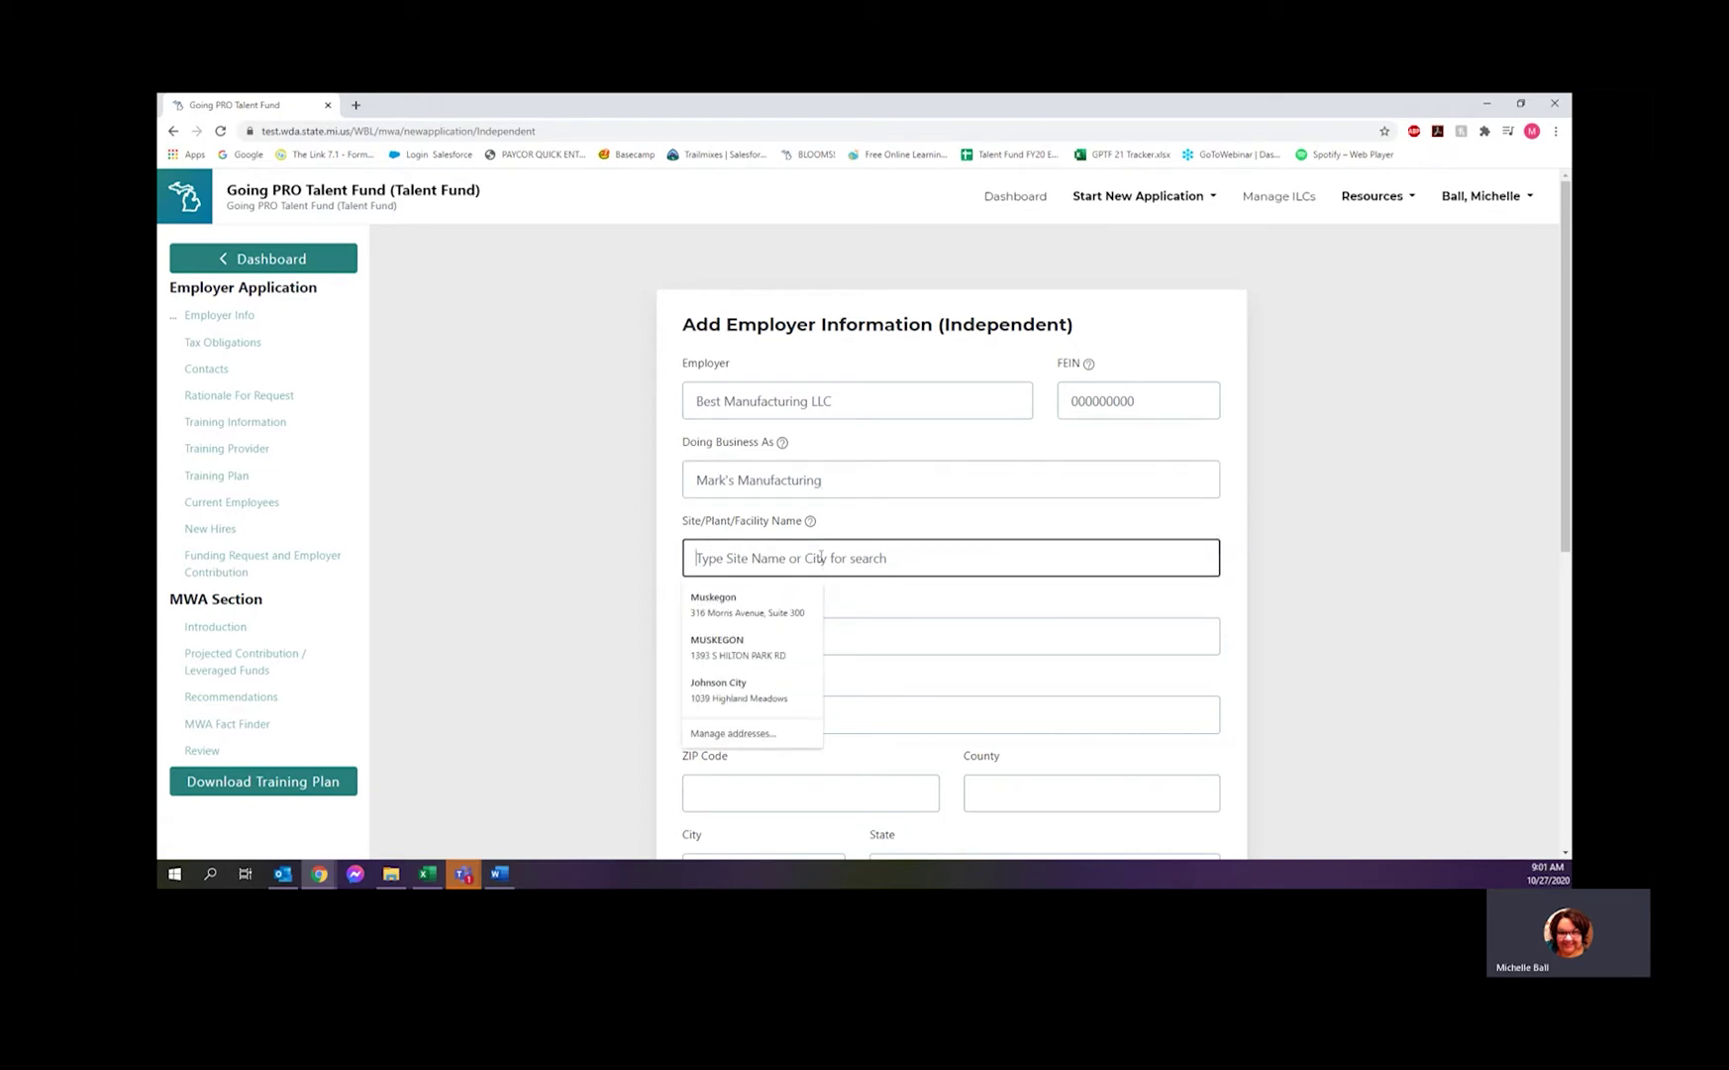
{"action": "type", "text": "Main"}
{"action": "left_click", "coordinate": [810, 522]}
{"action": "mouse_move", "coordinate": [813, 530]}
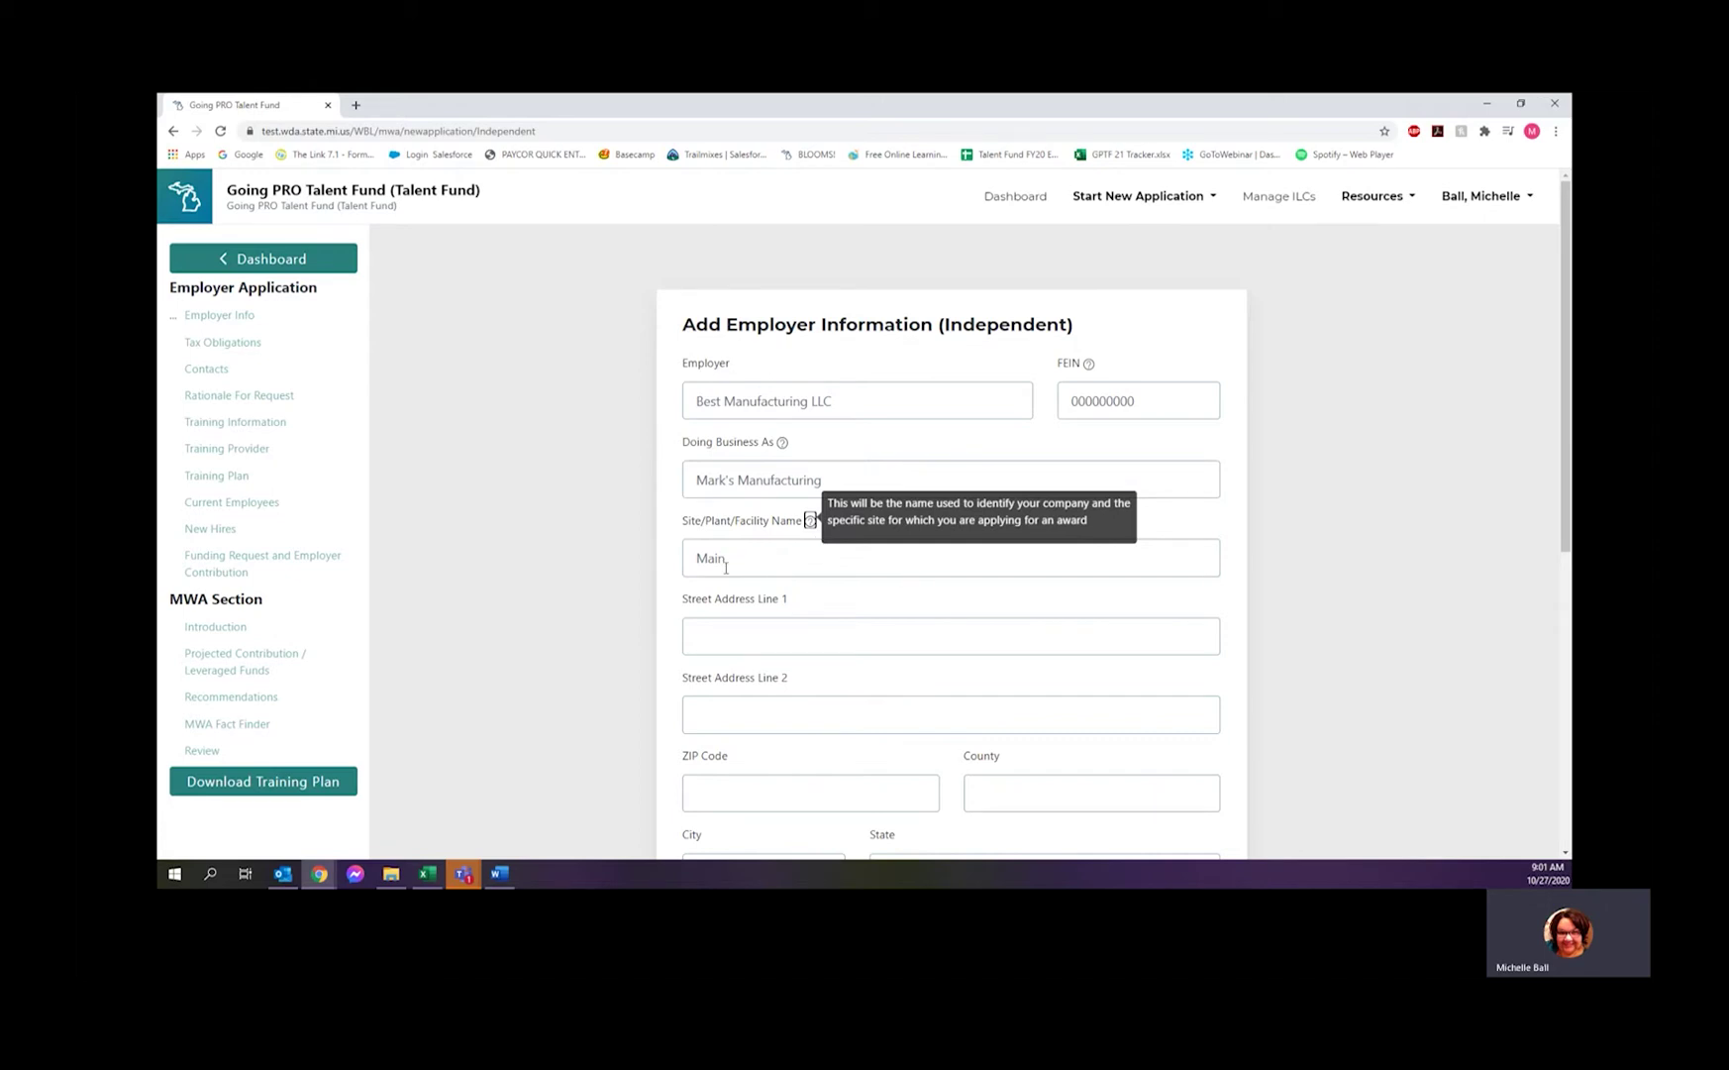
{"action": "left_click", "coordinate": [798, 641]}
{"action": "left_click", "coordinate": [764, 688]}
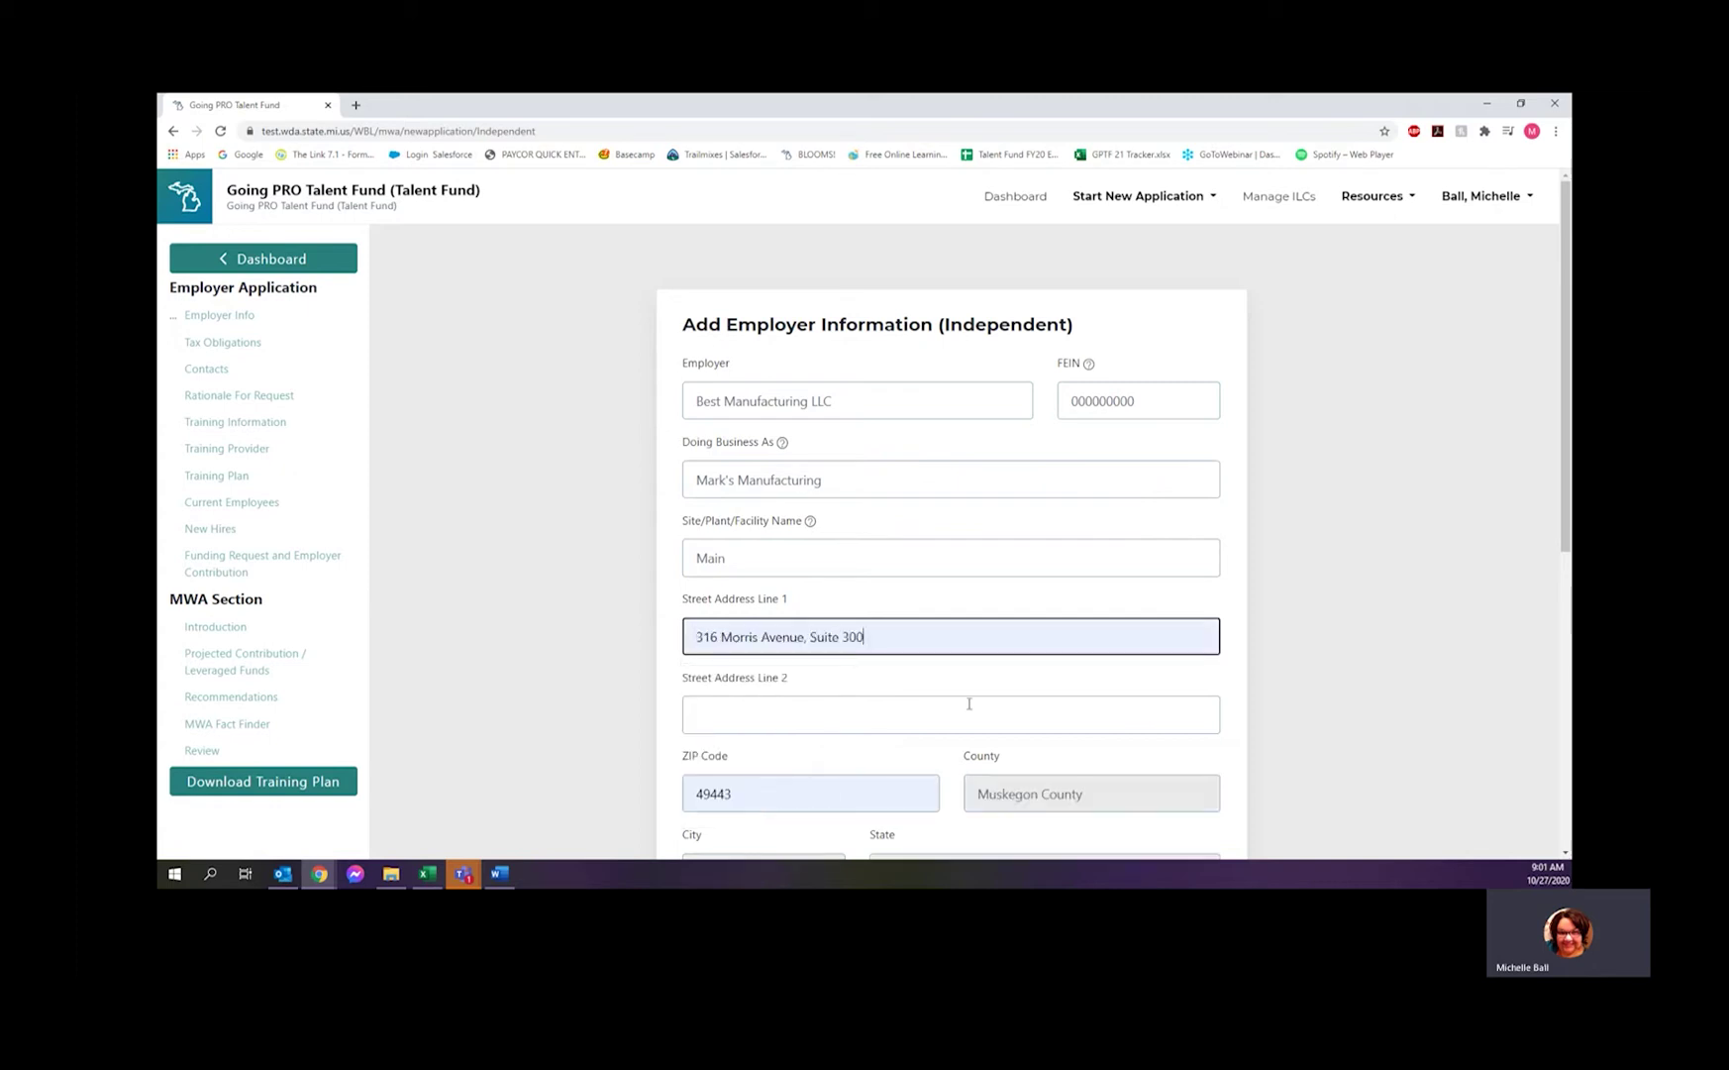
- Set the primary NAICS code to 11114 : Wheat Farming
{"action": "scroll", "coordinate": [1302, 606], "scroll_direction": "down", "scroll_amount": 2}
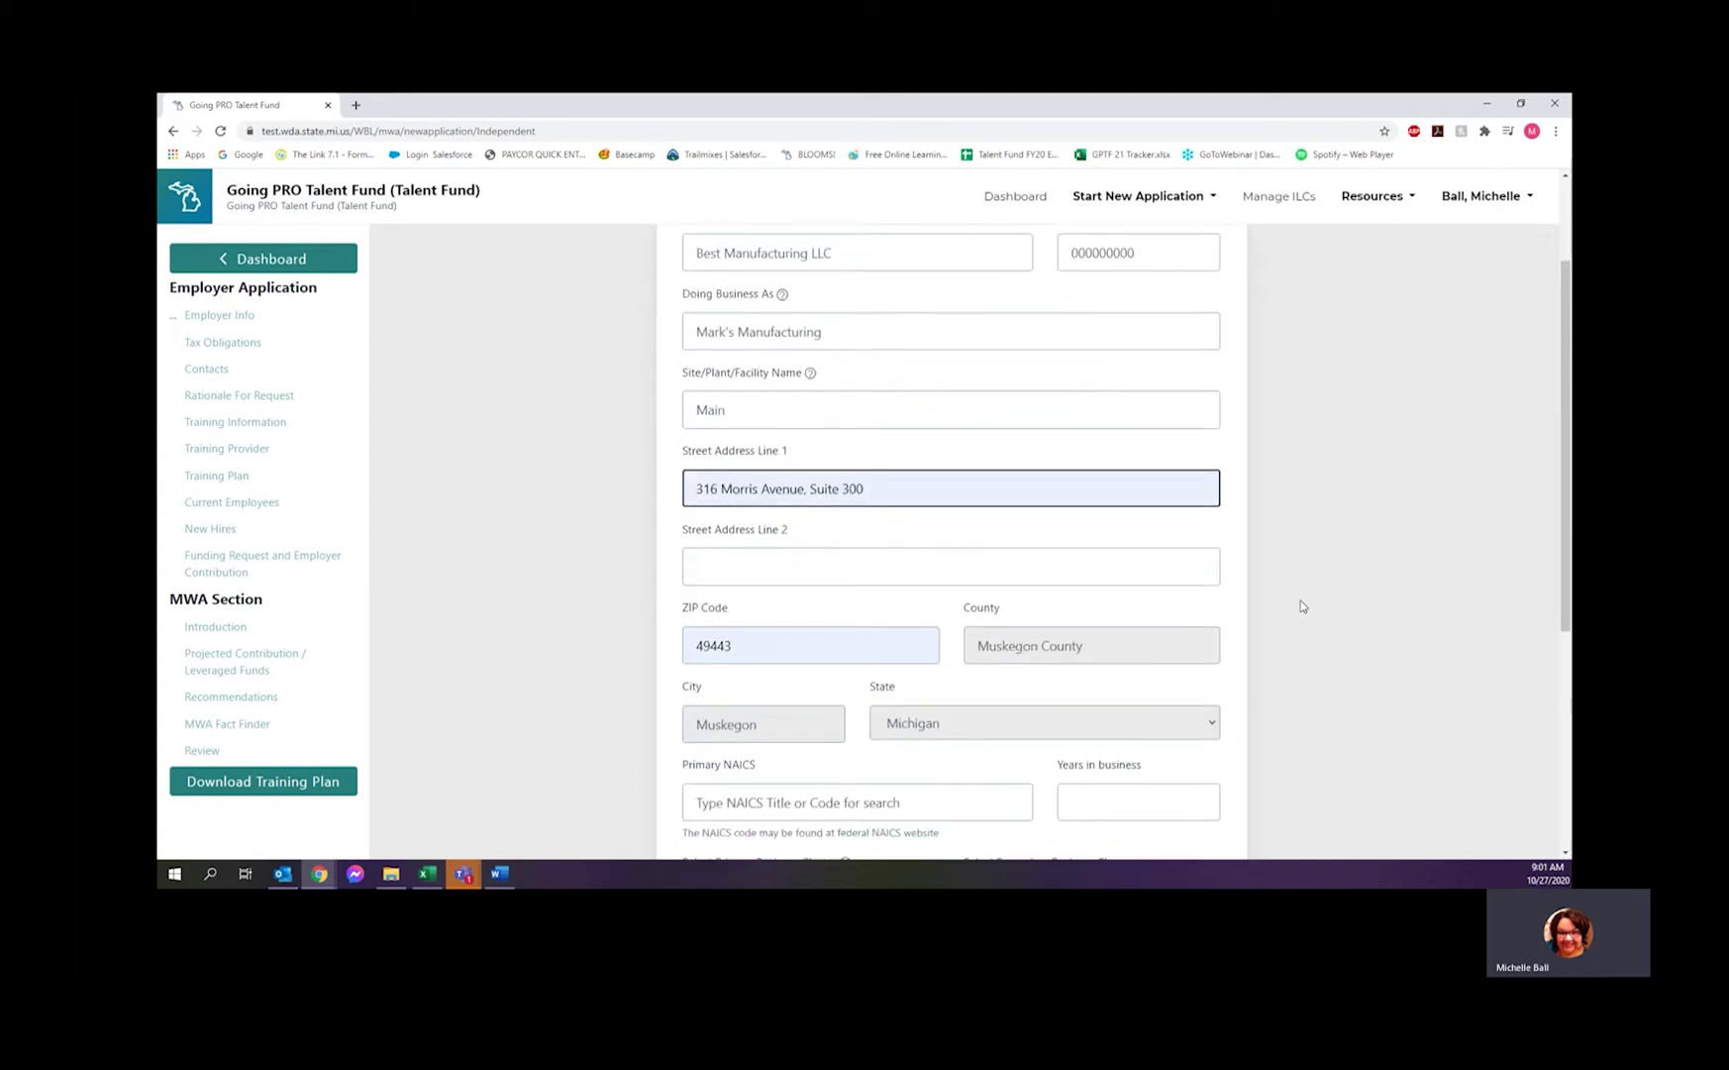
{"action": "scroll", "coordinate": [1278, 601], "scroll_direction": "down", "scroll_amount": 2}
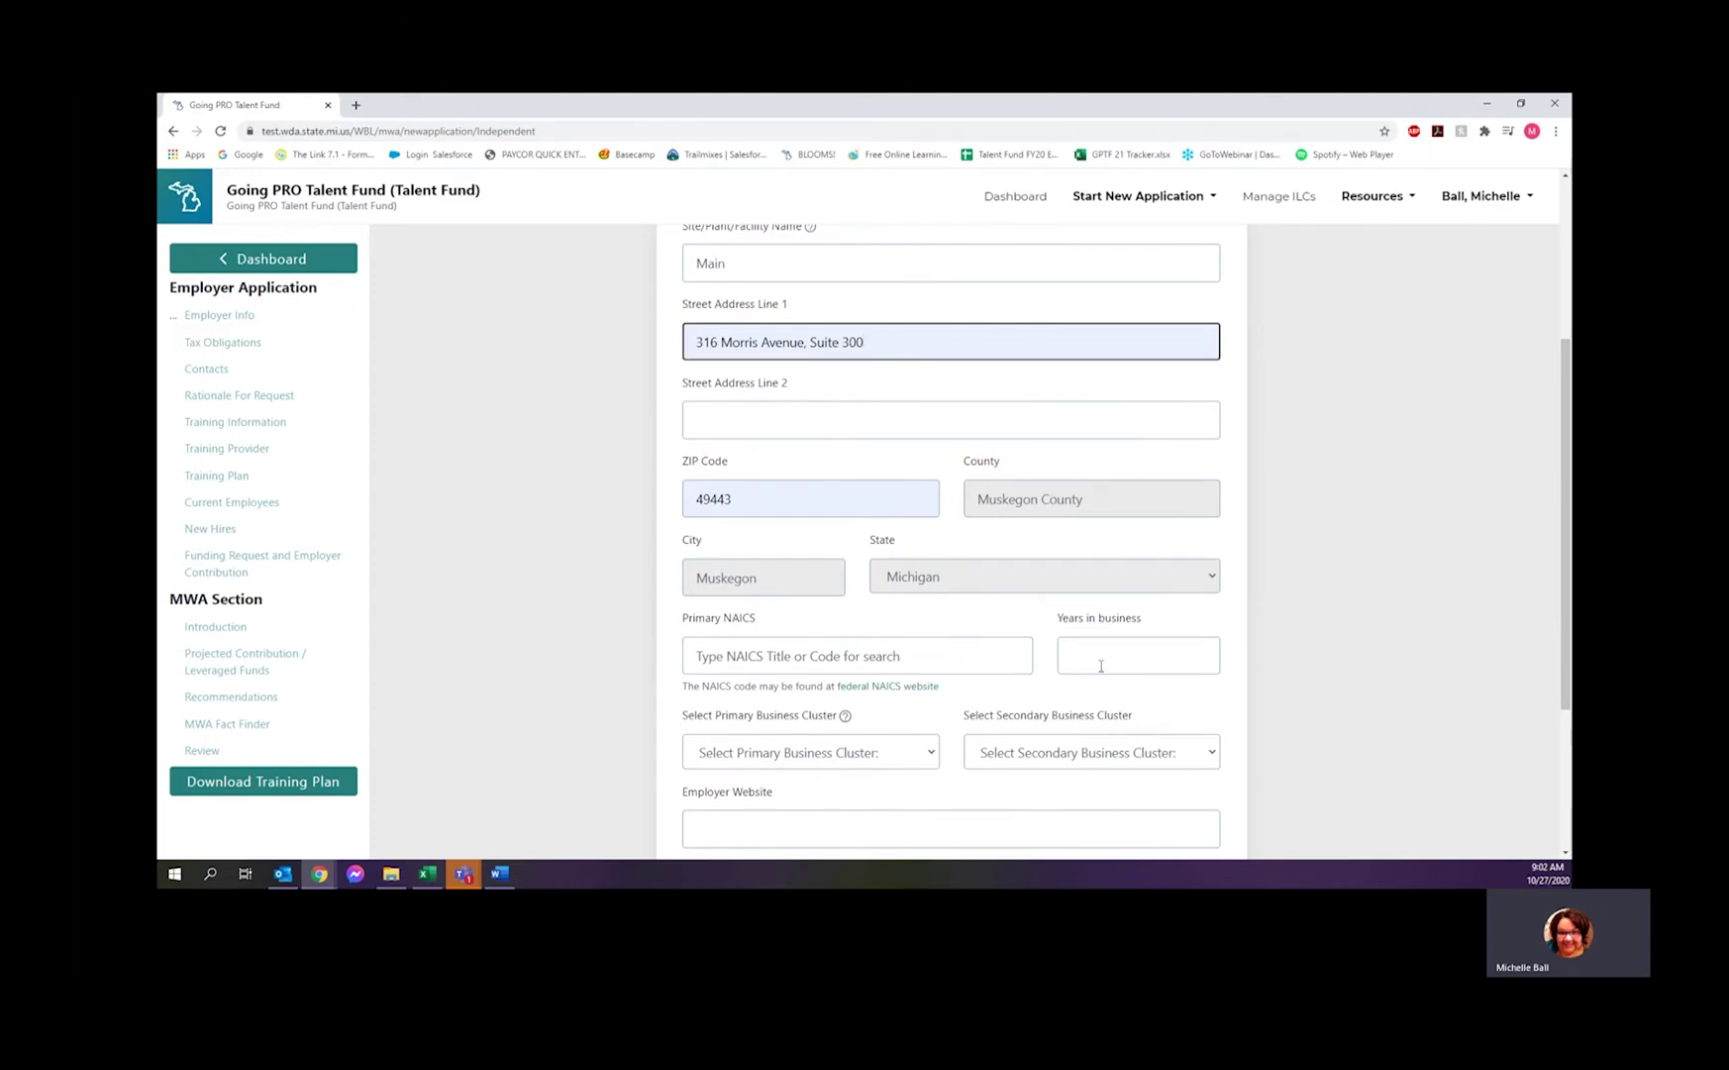
{"action": "scroll", "coordinate": [1050, 711], "scroll_direction": "down", "scroll_amount": 1}
{"action": "scroll", "coordinate": [1050, 710], "scroll_direction": "down", "scroll_amount": 2}
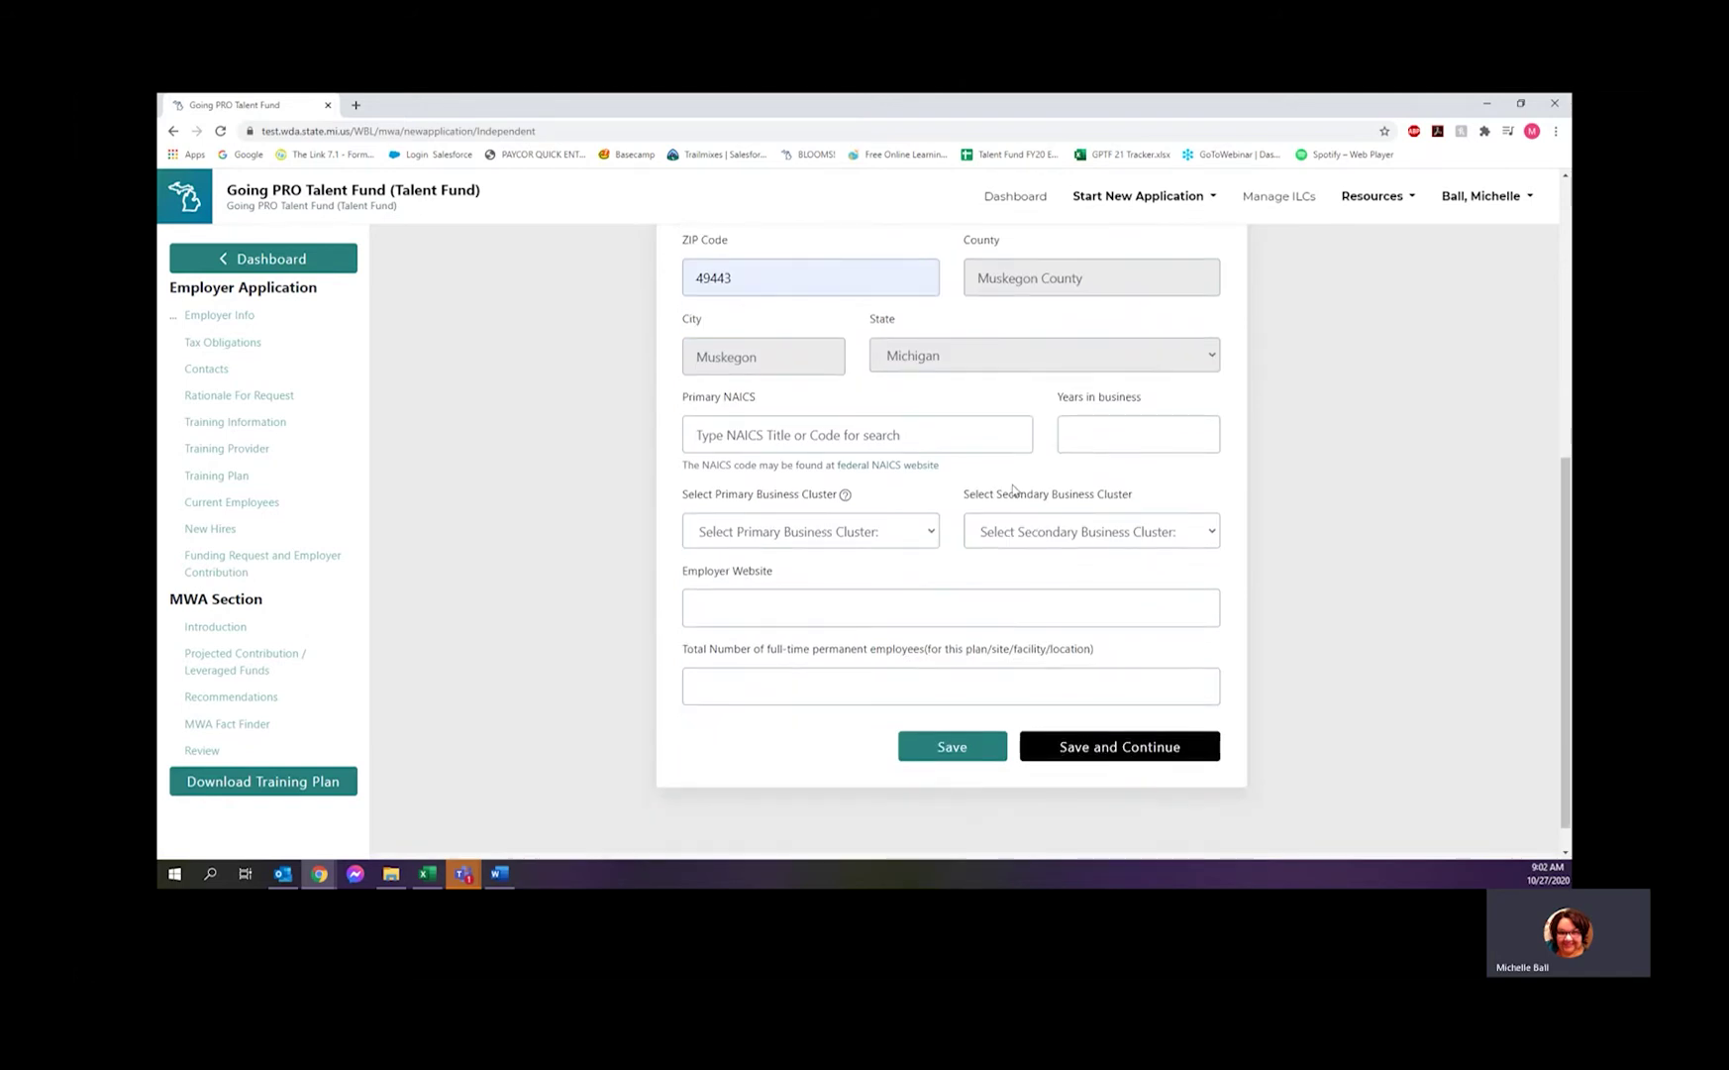
{"action": "left_click", "coordinate": [855, 439]}
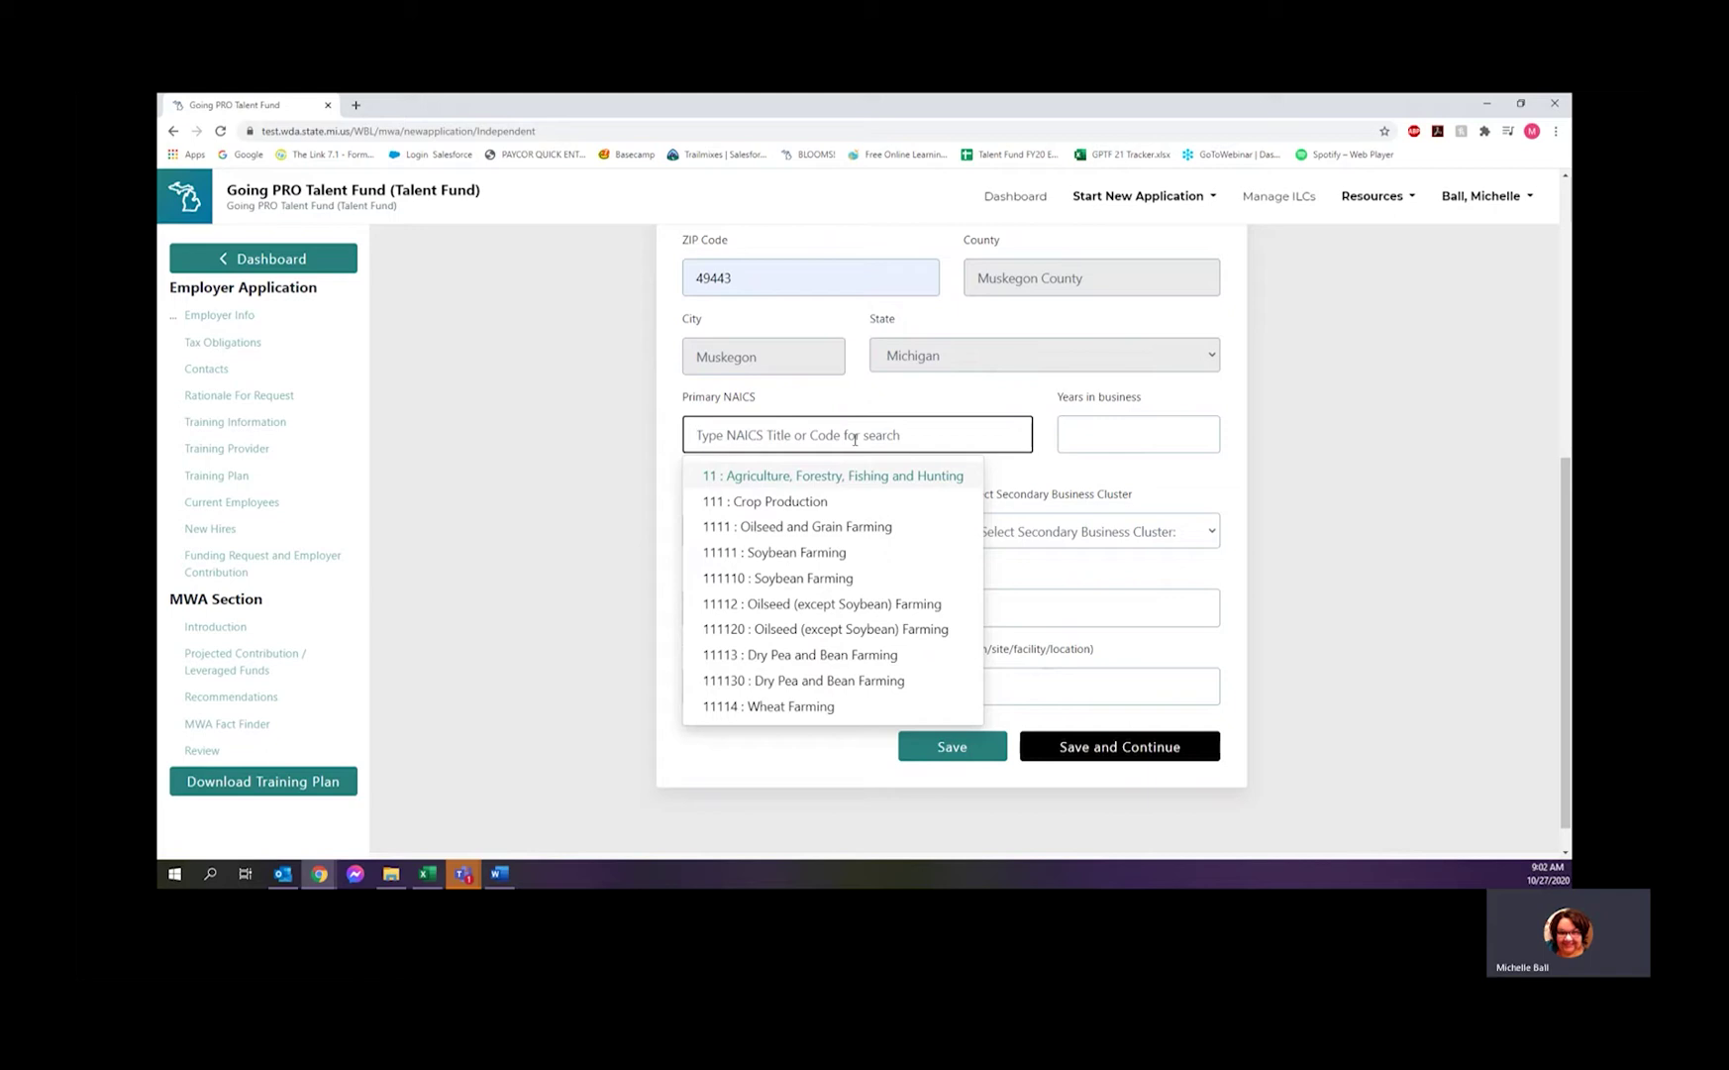
{"action": "left_click", "coordinate": [1054, 466]}
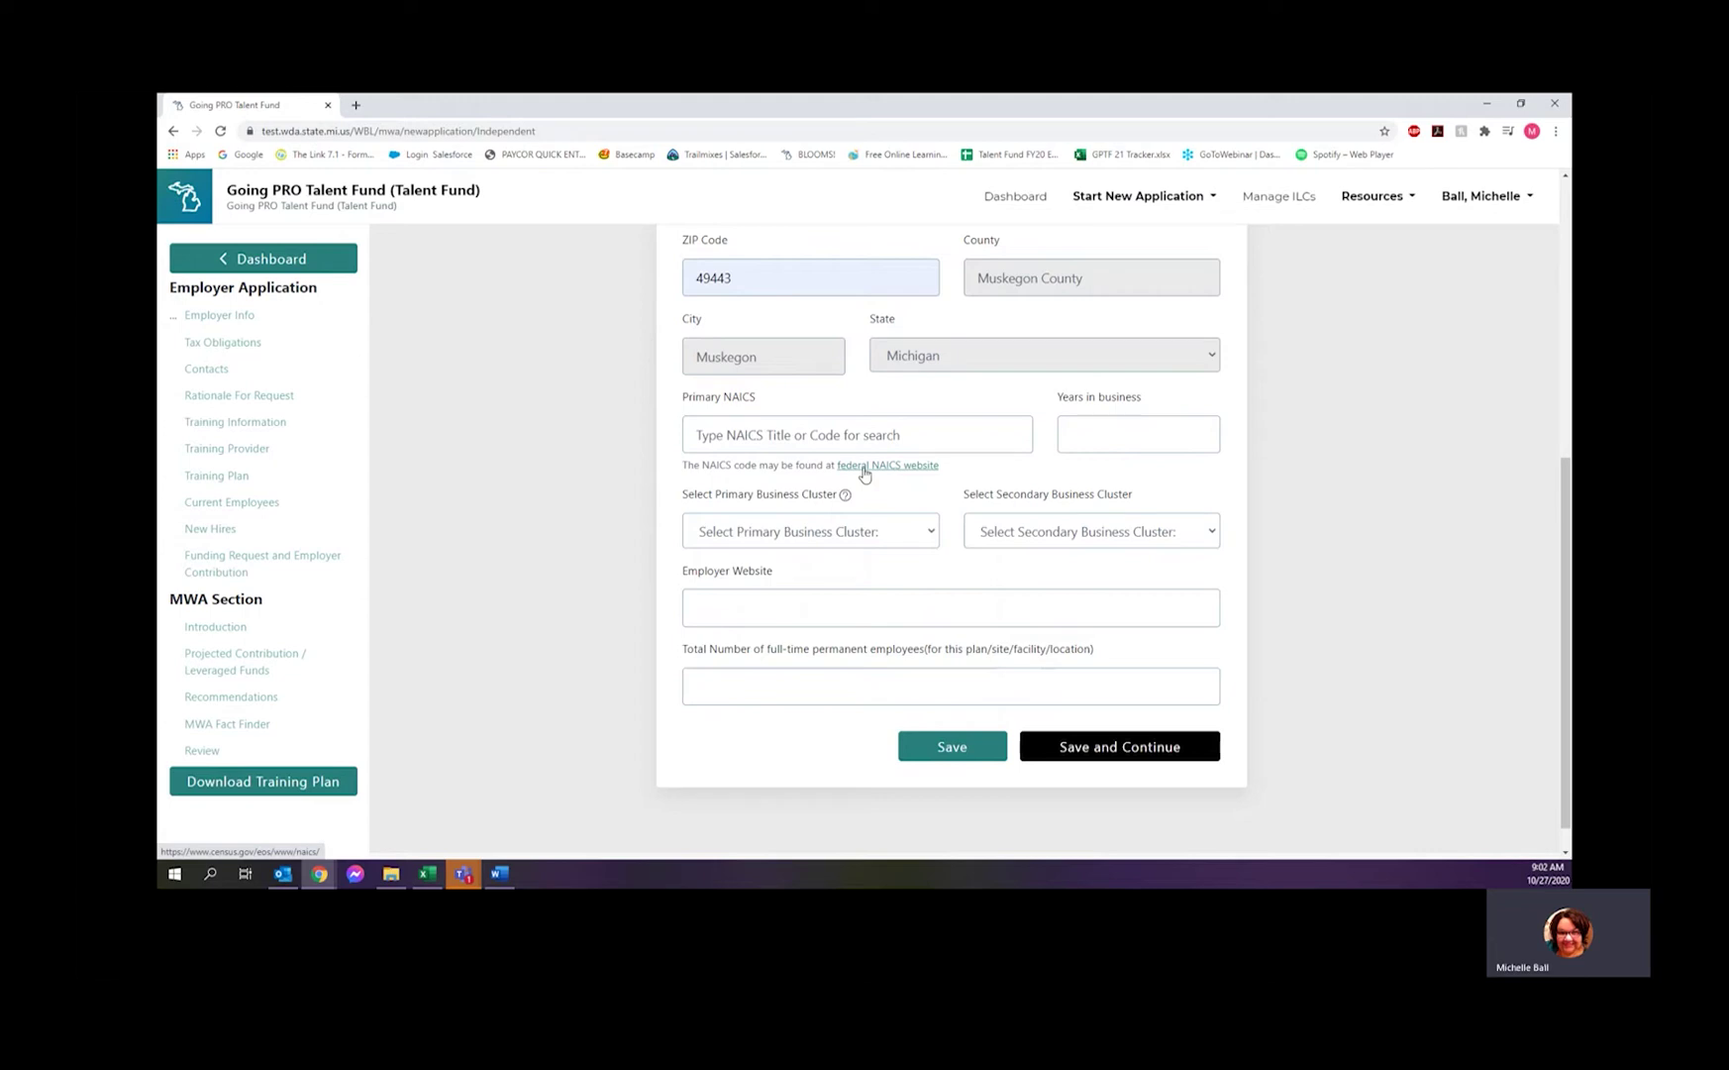
{"action": "left_click", "coordinate": [847, 434]}
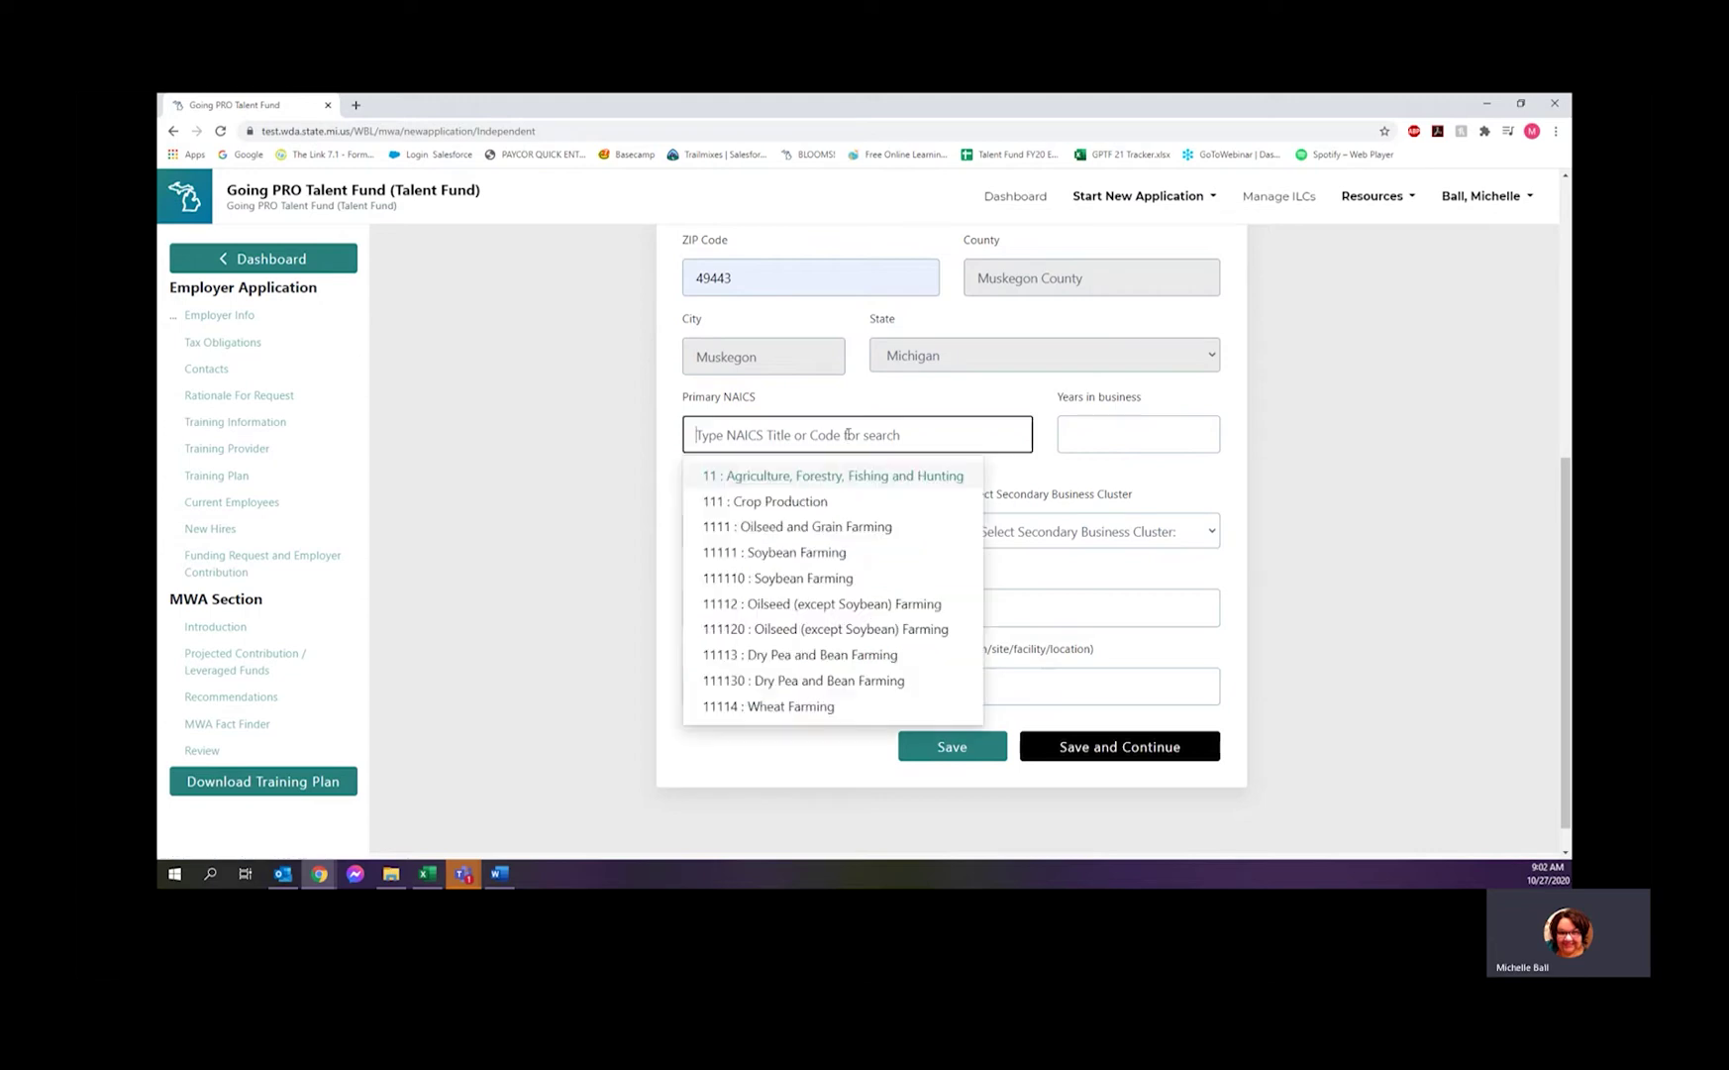
{"action": "left_click", "coordinate": [819, 702]}
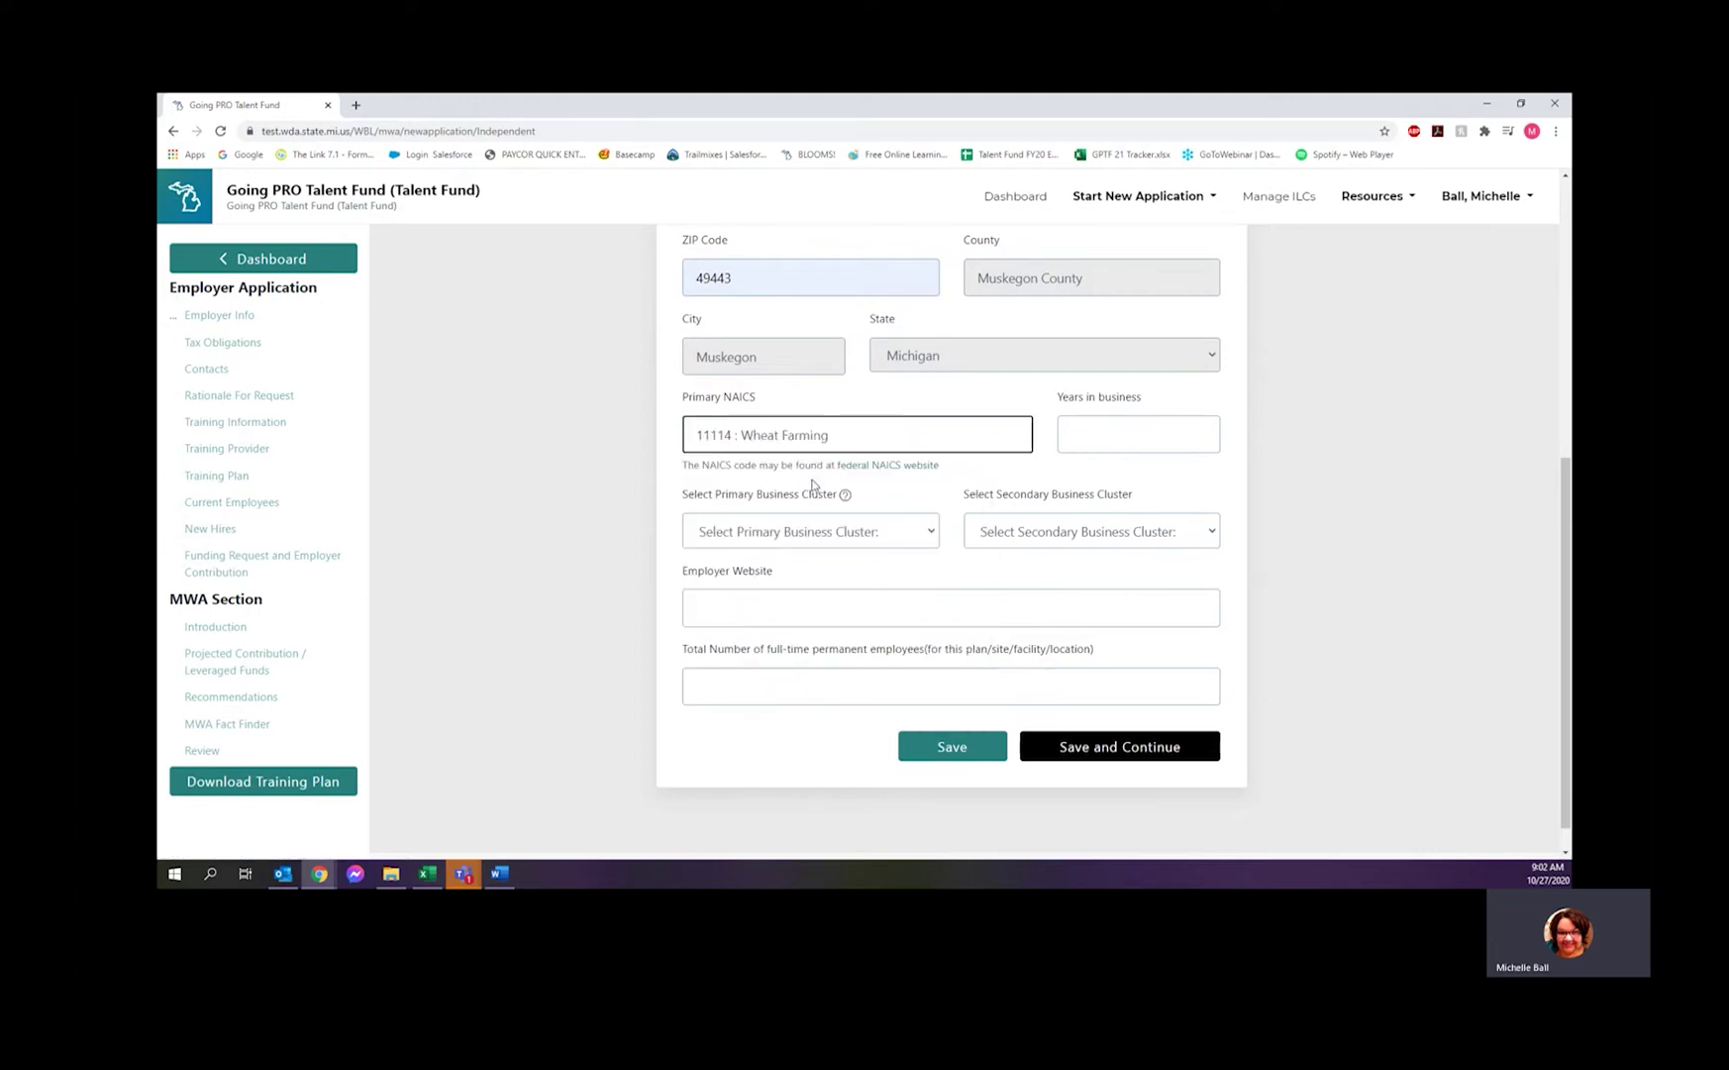
- Enter 46 years in business and view the business cluster help explanation
{"action": "left_click", "coordinate": [1129, 433]}
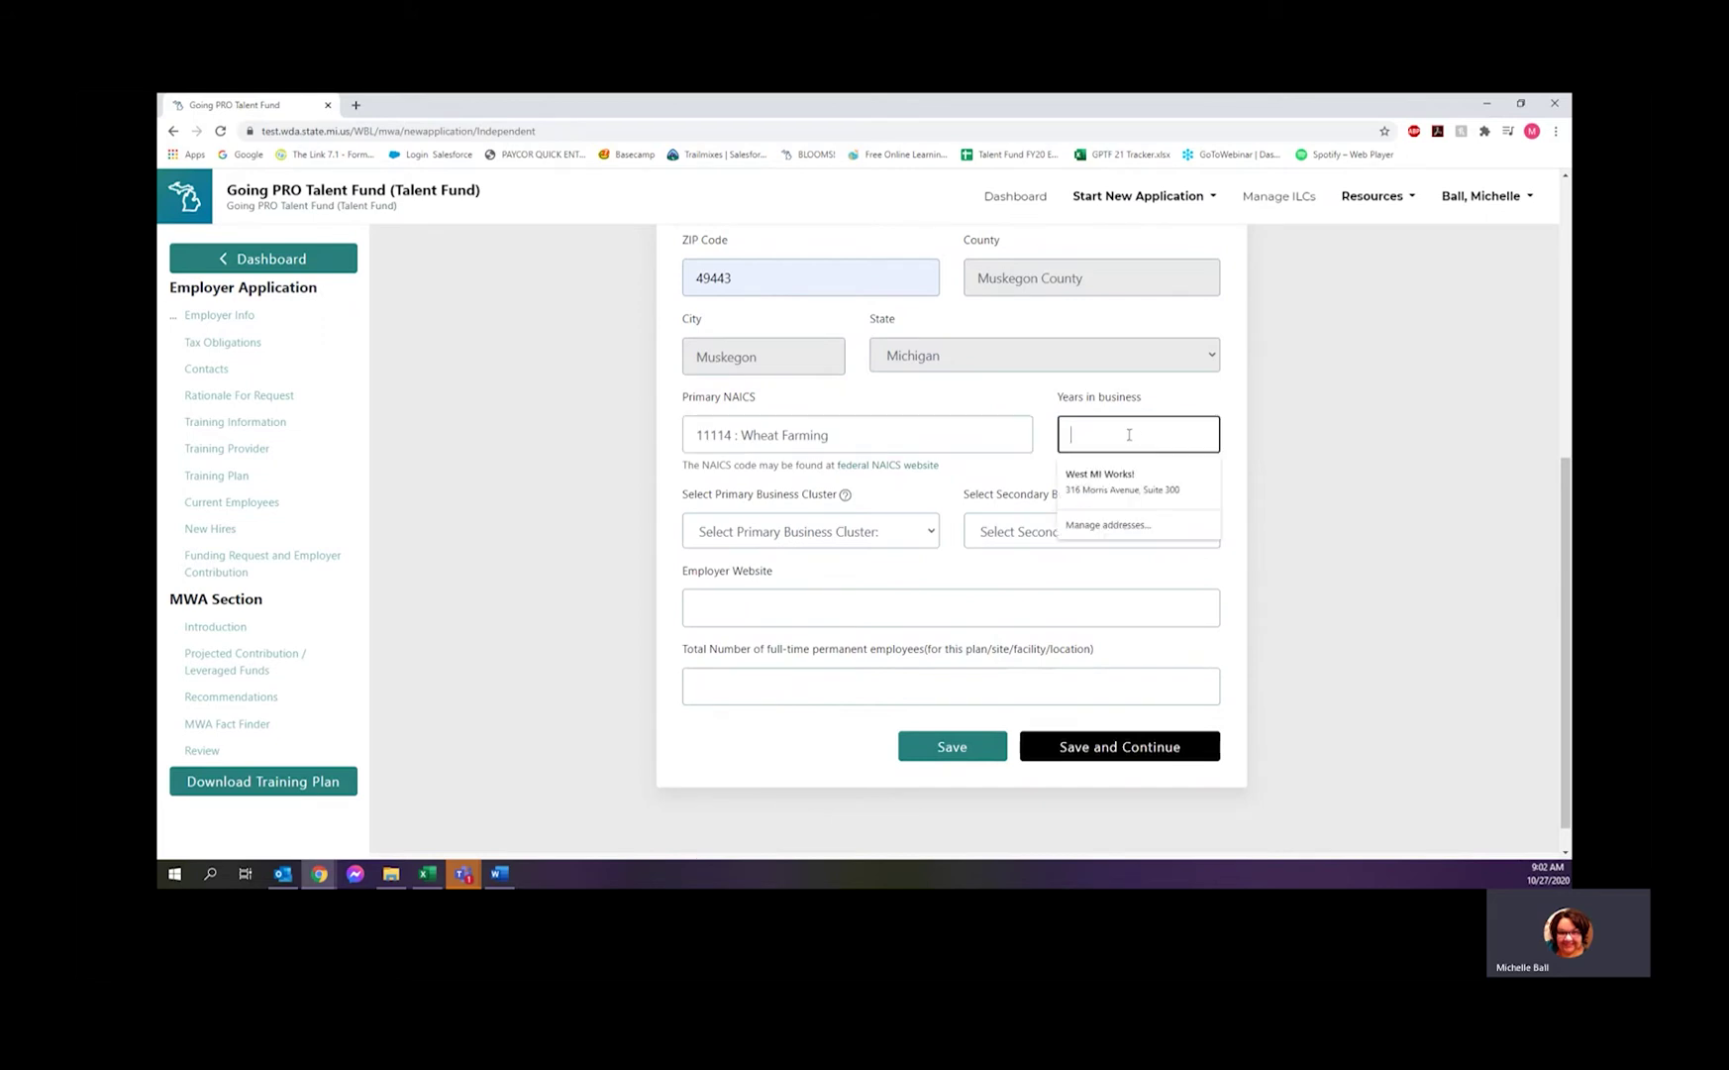
{"action": "type", "text": "46"}
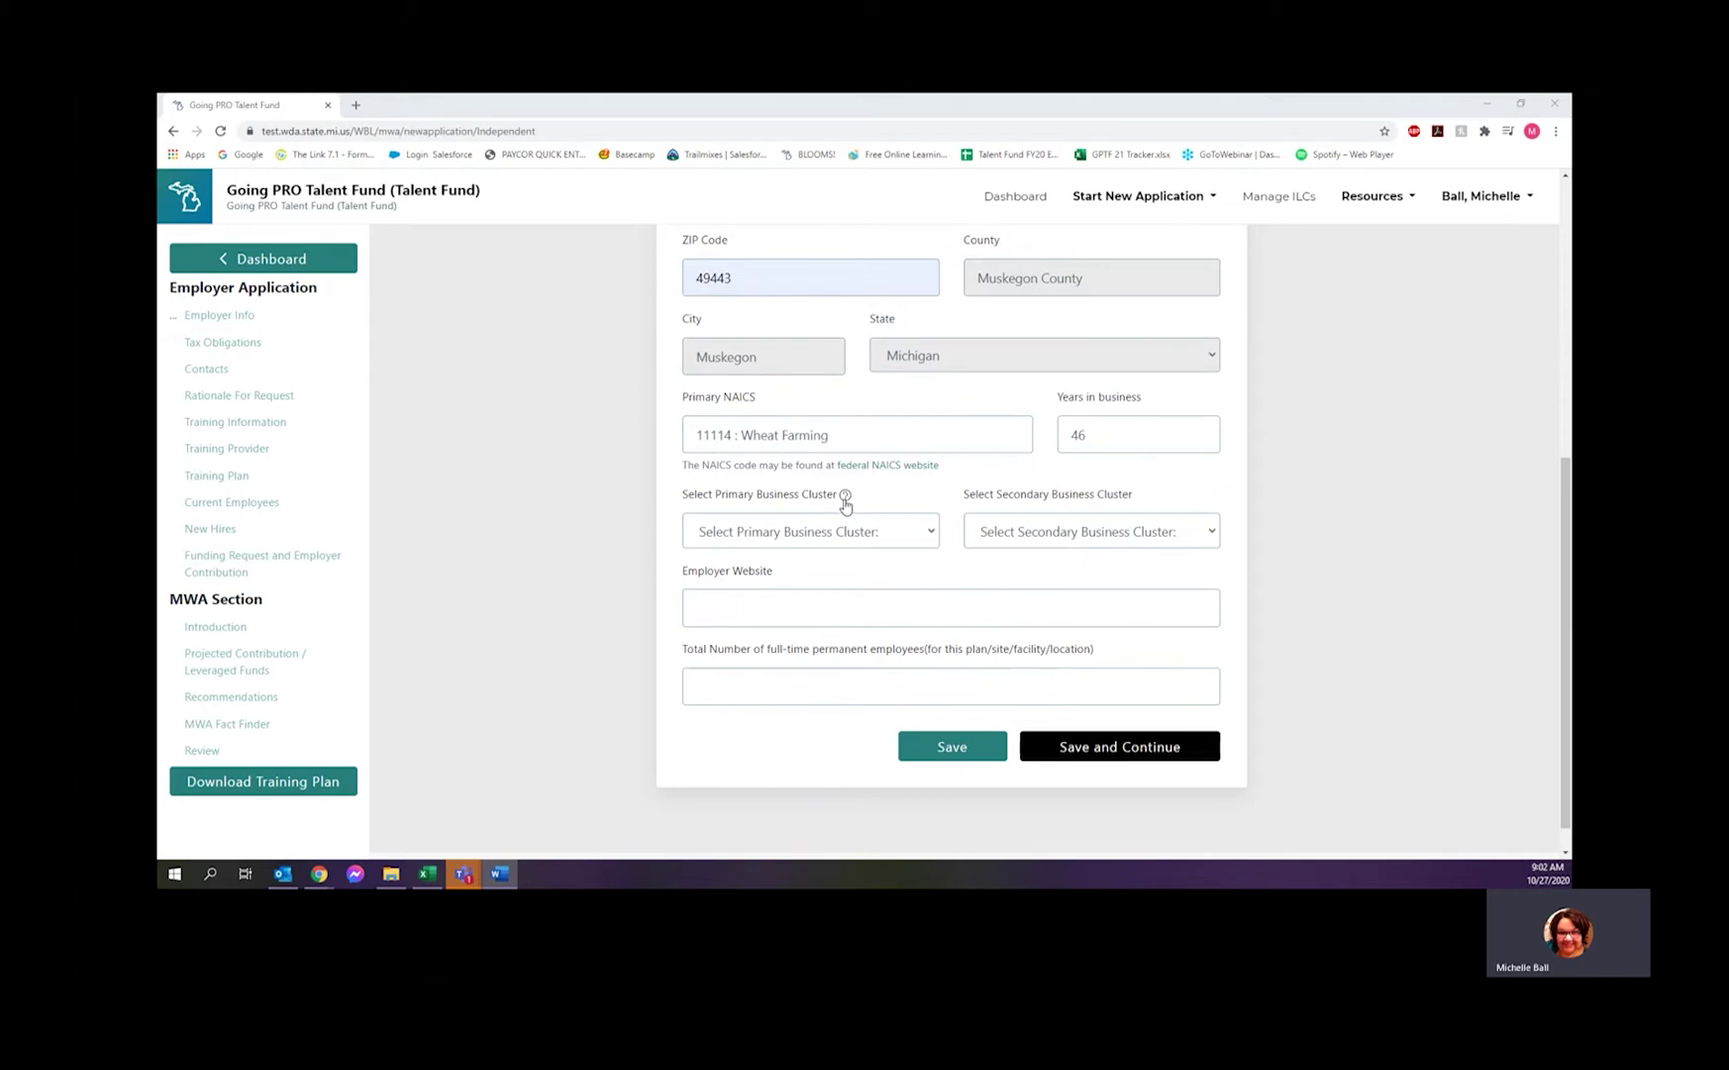
{"action": "left_click", "coordinate": [844, 500]}
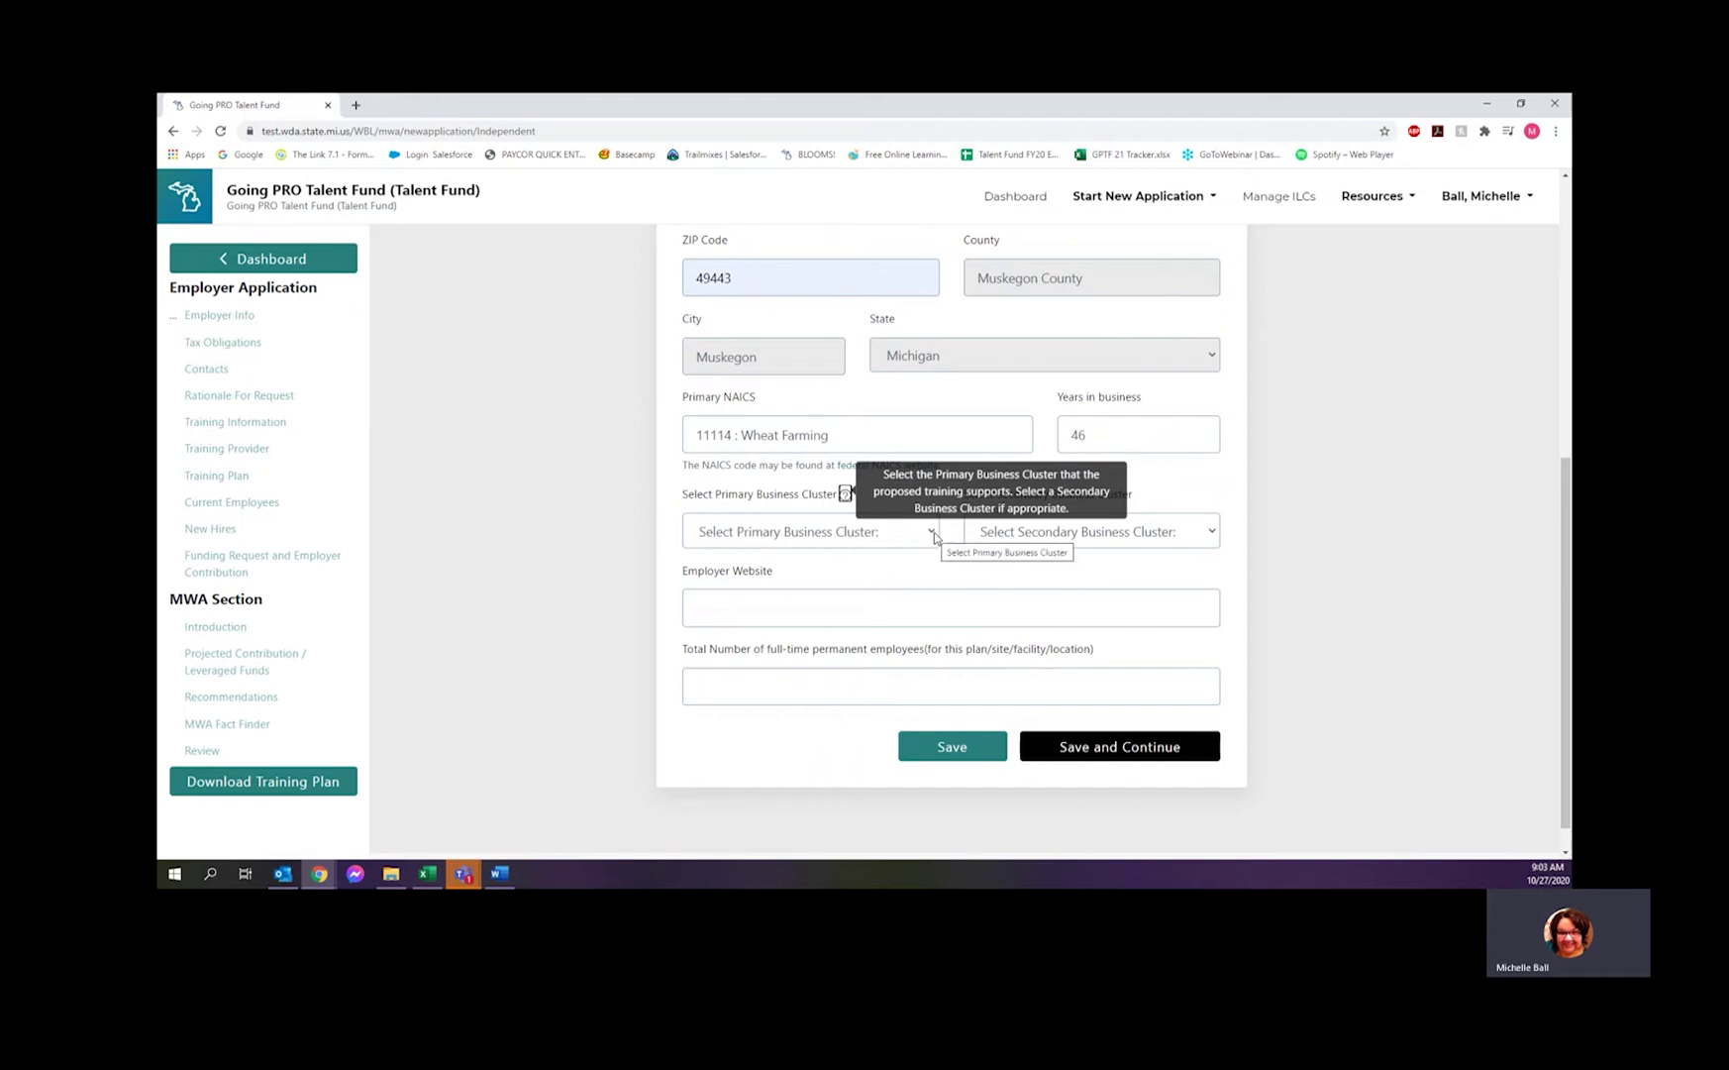
- Choose Agriculture - Other as primary cluster, enter 35 full-time employees, and save
{"action": "left_click", "coordinate": [934, 532]}
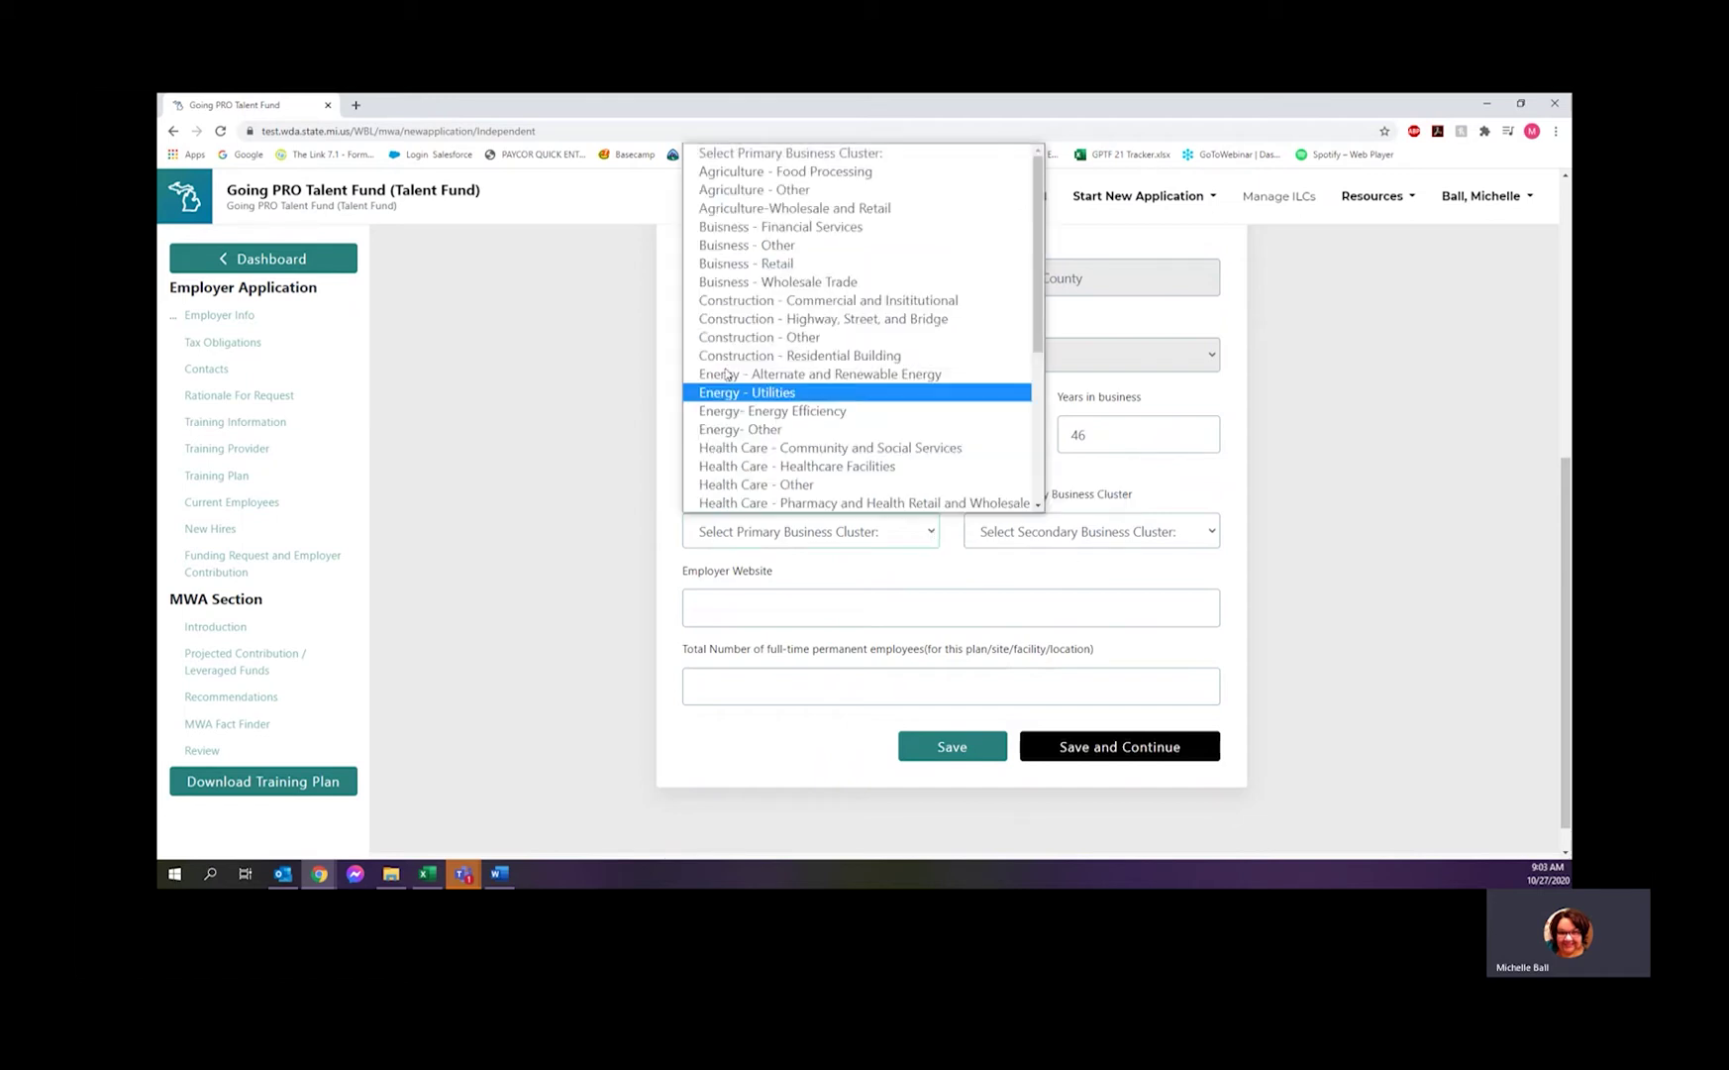
{"action": "left_click", "coordinate": [750, 190]}
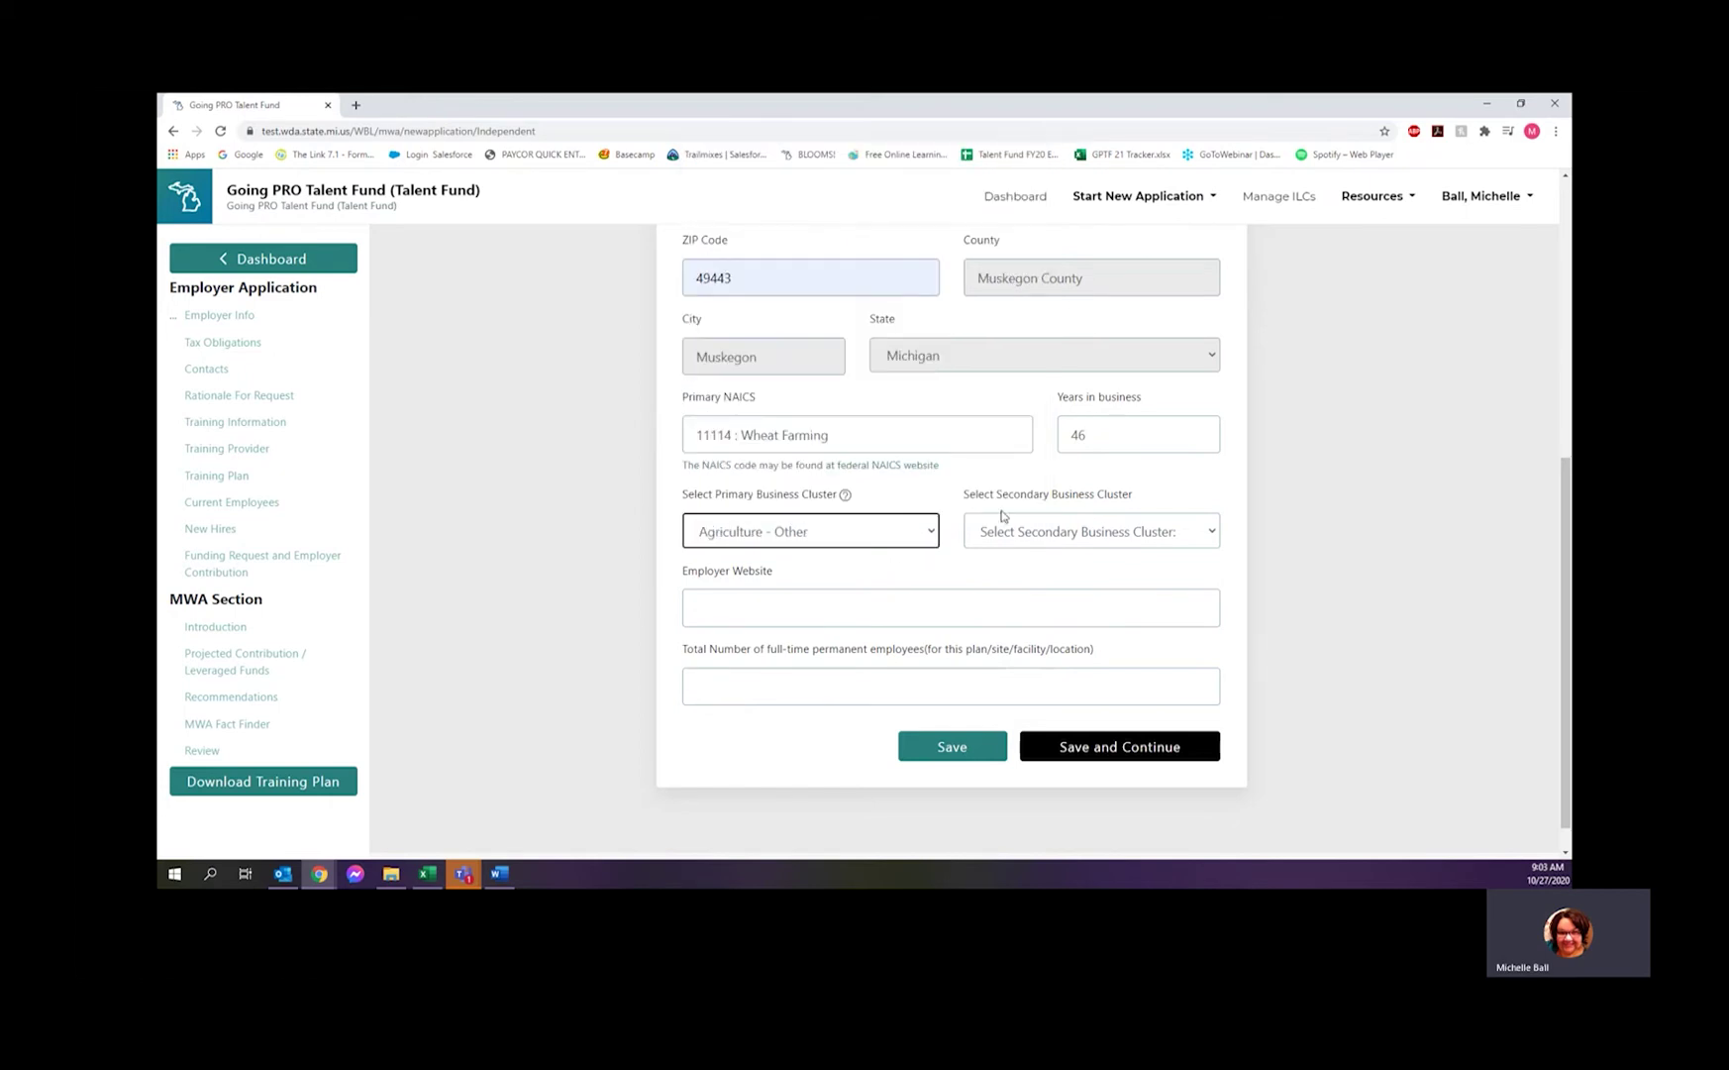
{"action": "left_click", "coordinate": [736, 608]}
{"action": "left_click", "coordinate": [741, 687]}
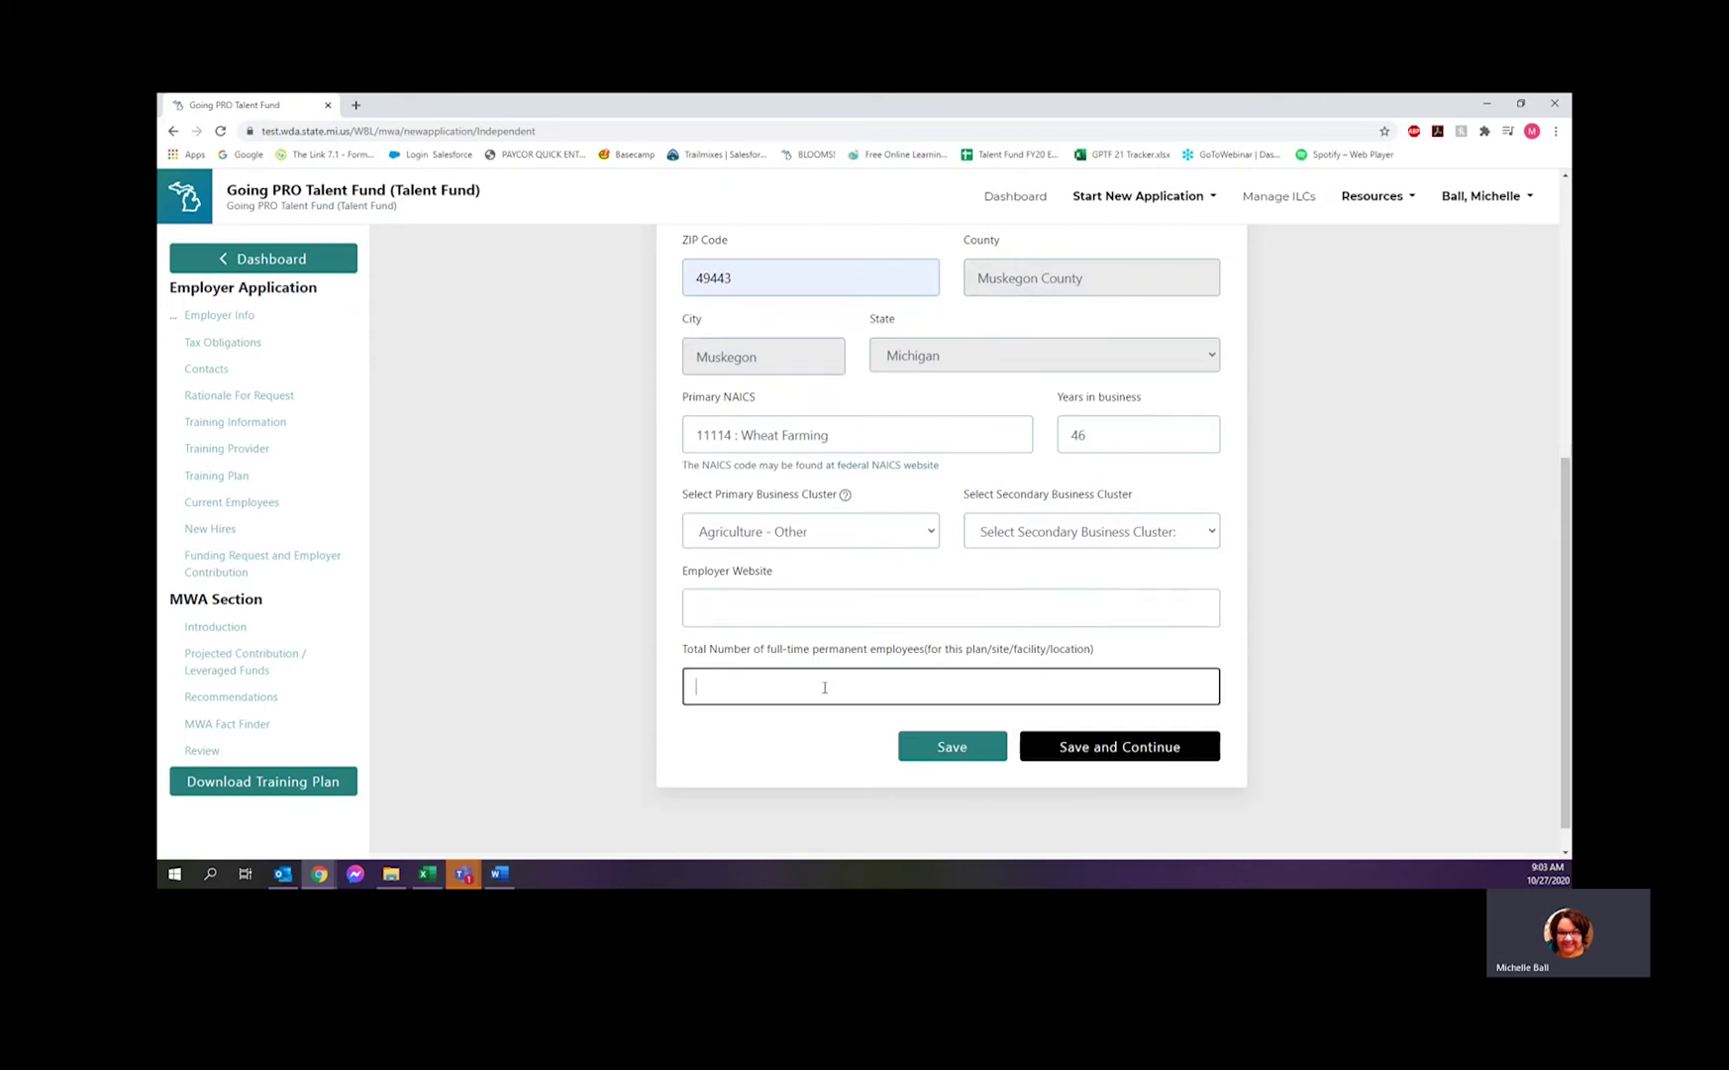
{"action": "type", "text": "35"}
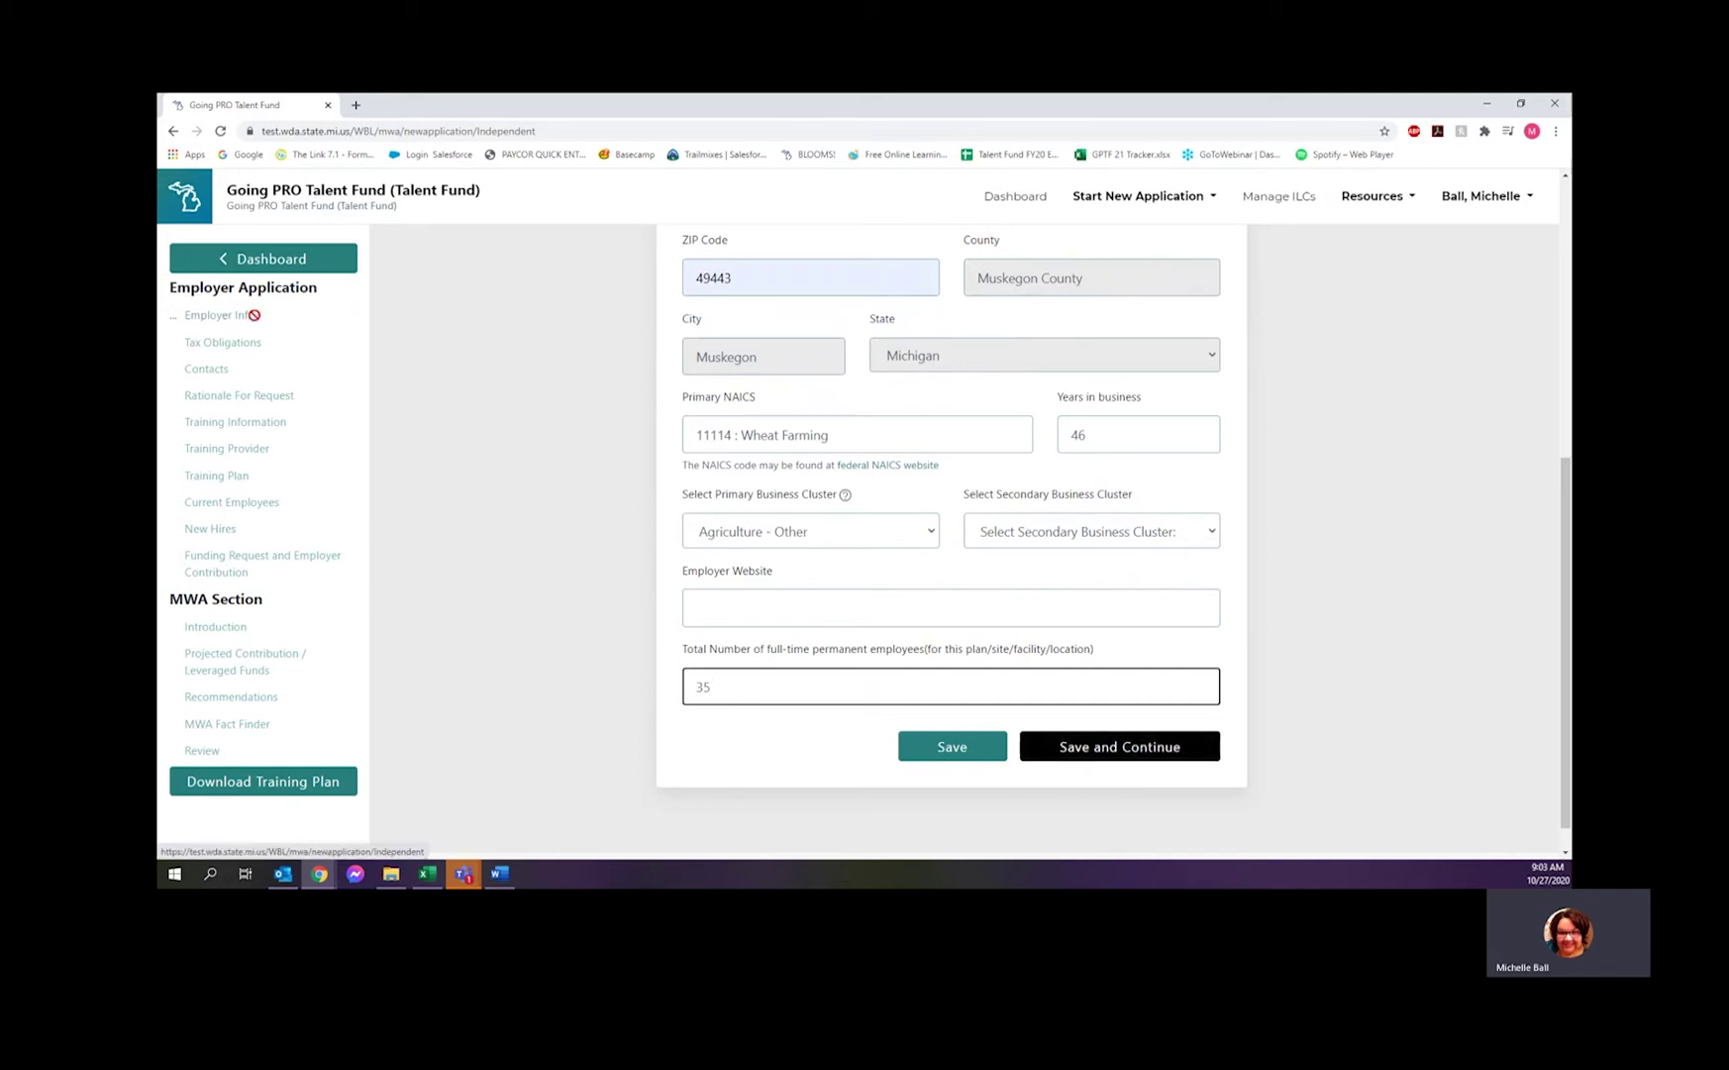
{"action": "left_click", "coordinate": [1125, 748]}
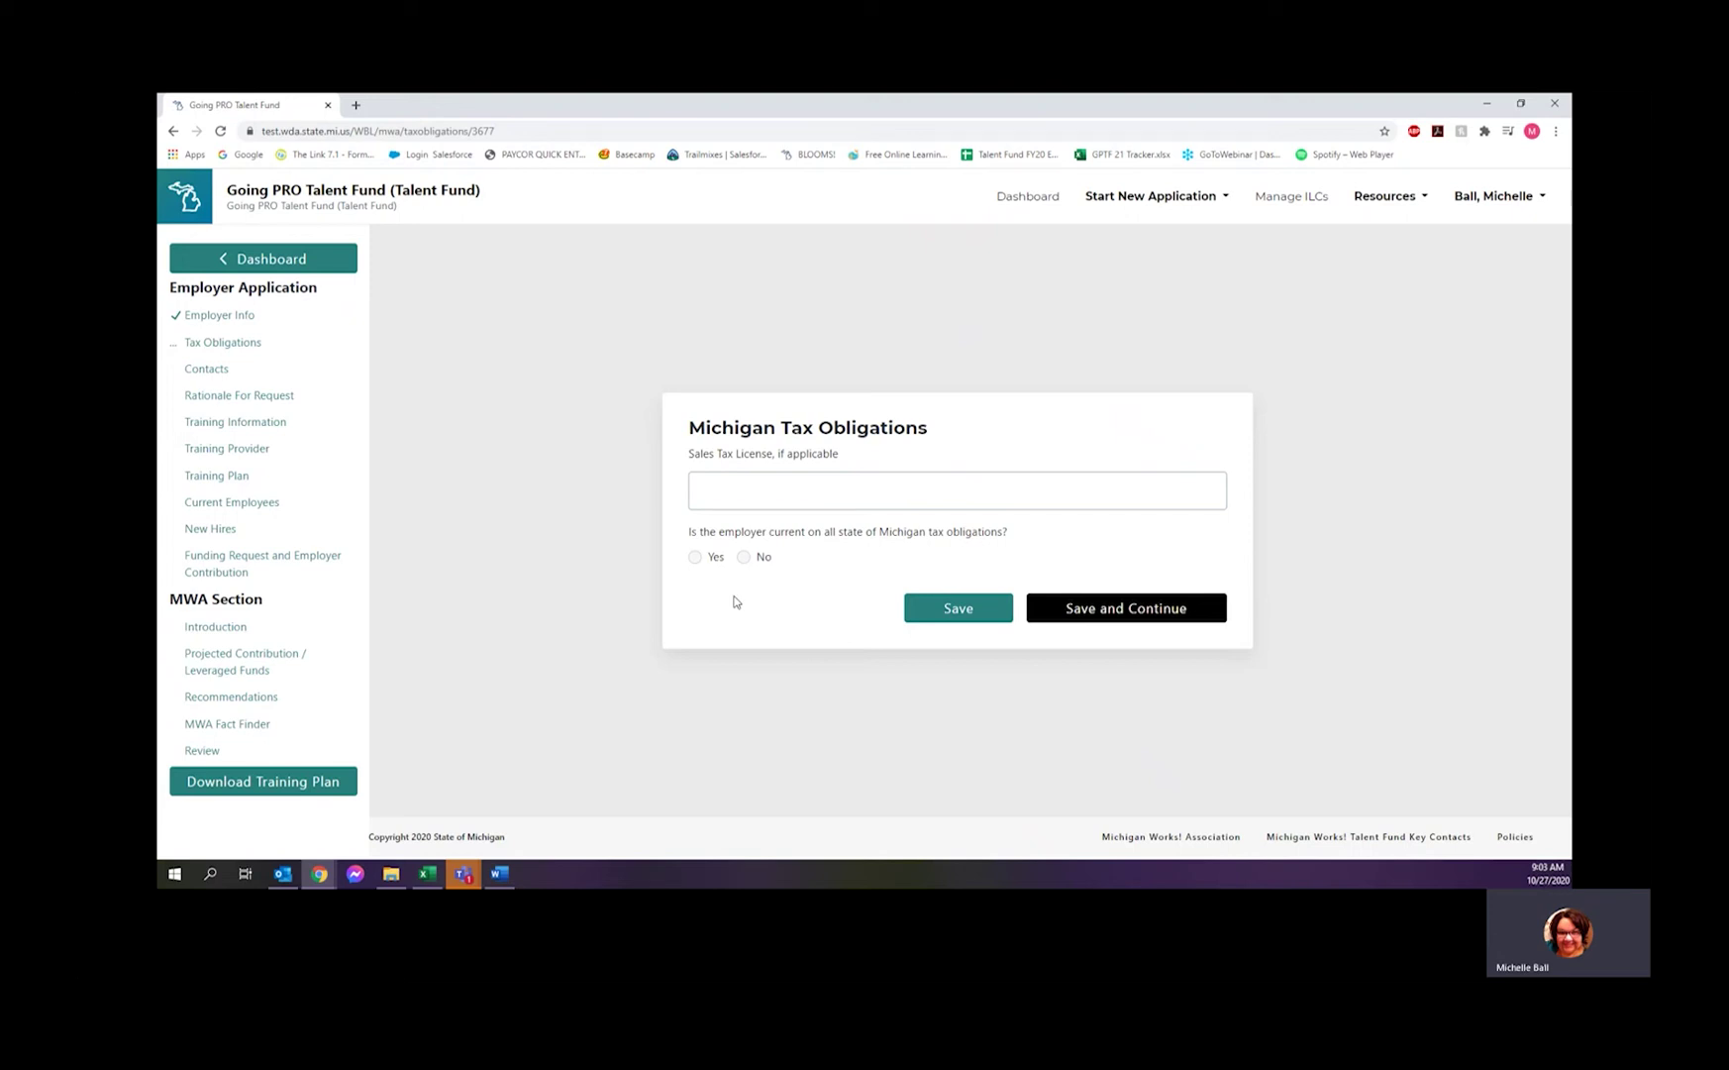
- Answer Yes to being current on Michigan tax obligations and save
{"action": "left_click", "coordinate": [694, 556]}
{"action": "left_click", "coordinate": [1101, 610]}
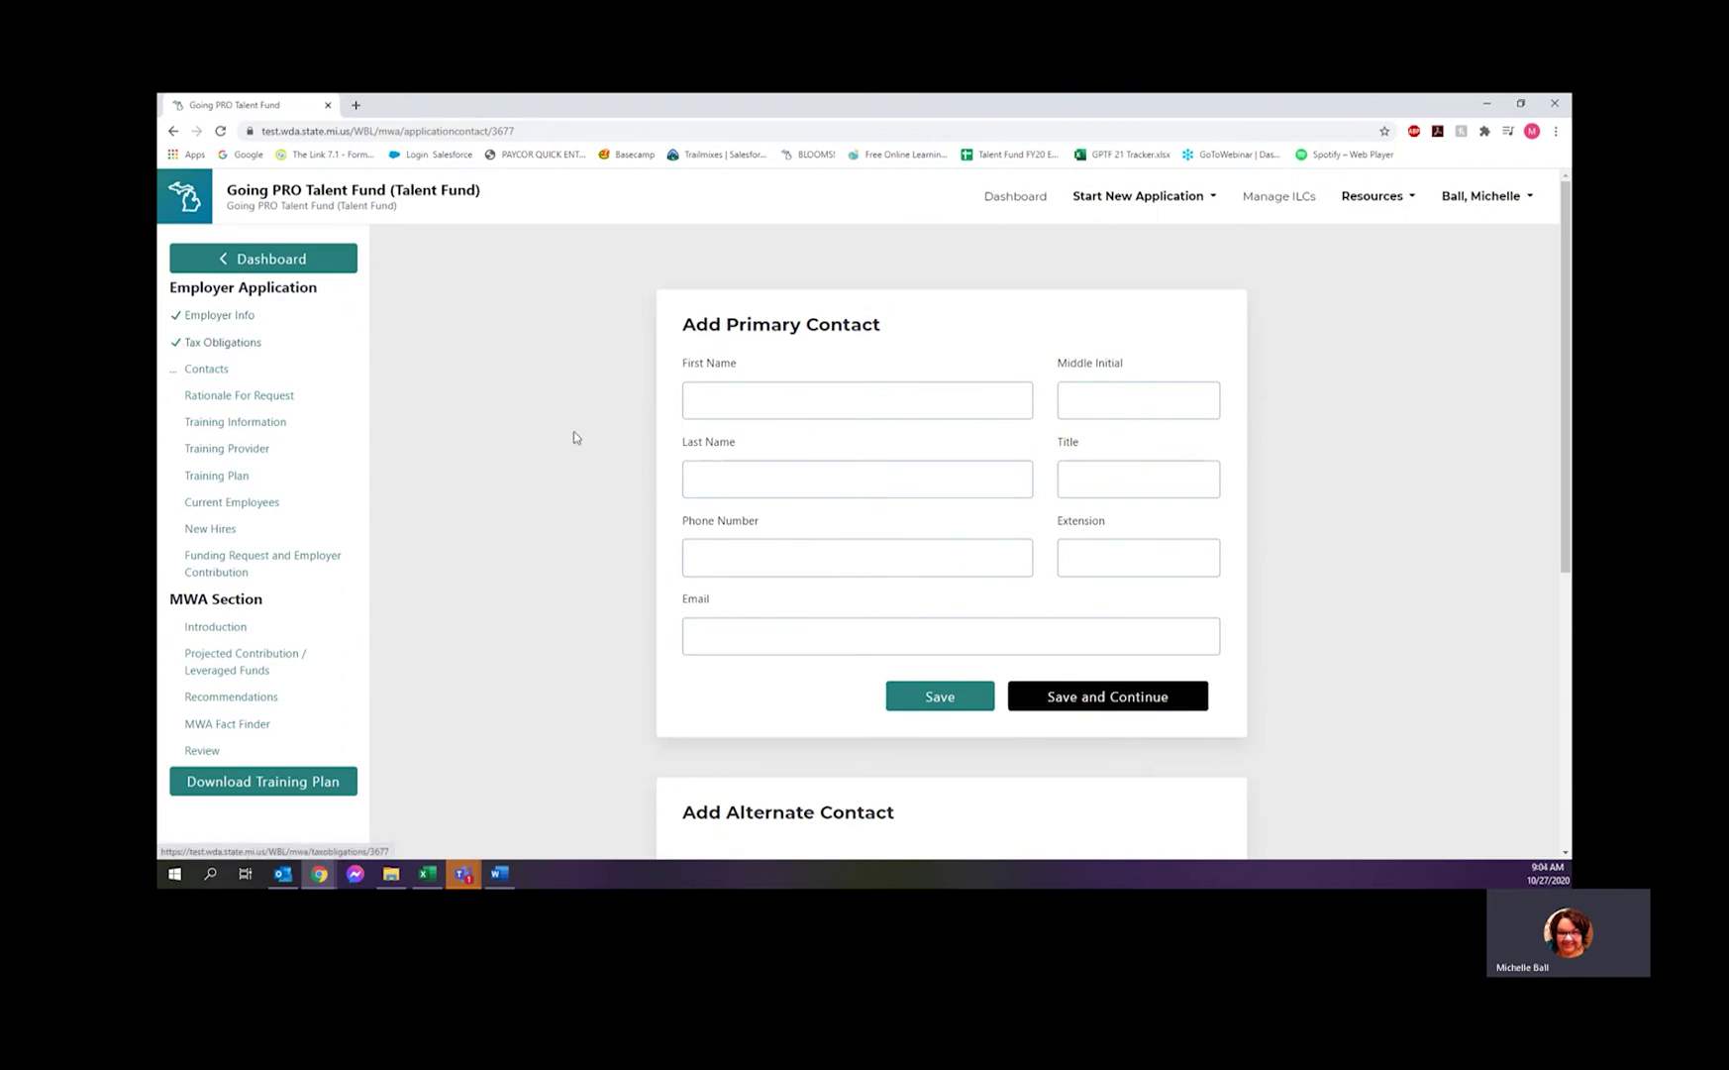
- Autofill the primary contact's name, phone and e-mail, set title BSC, and save
{"action": "left_click", "coordinate": [771, 397]}
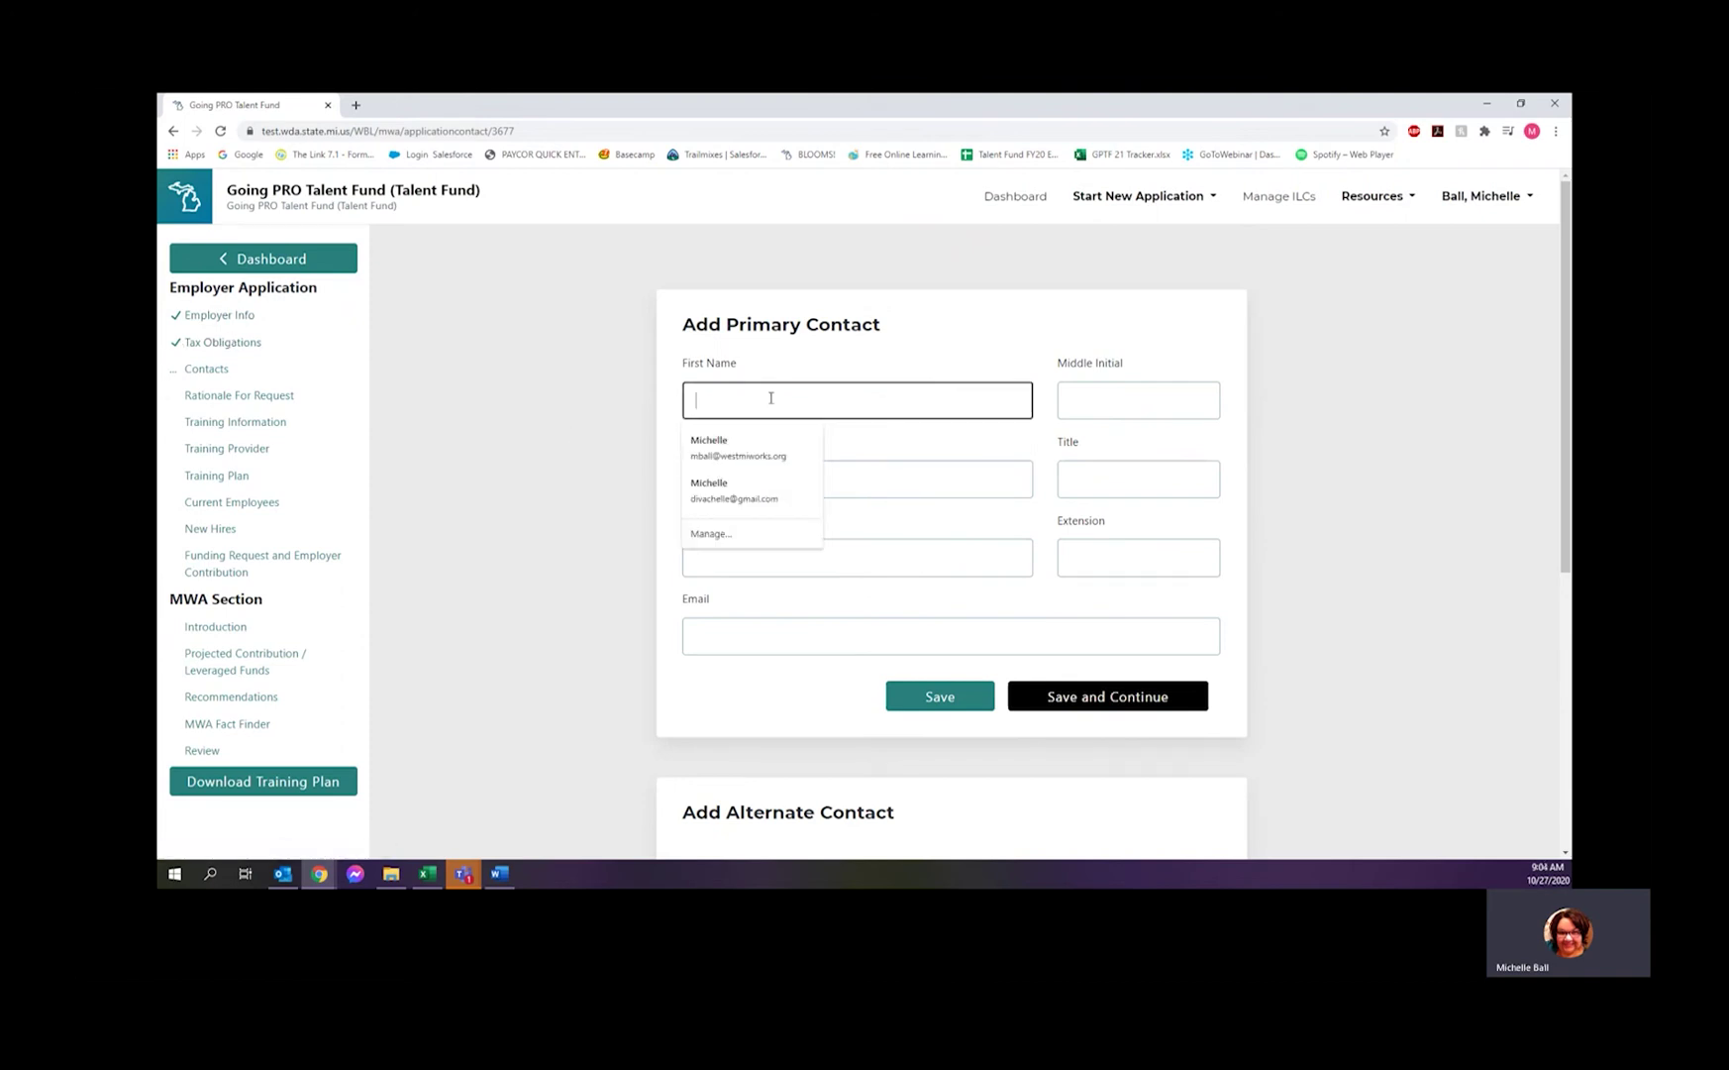
{"action": "left_click", "coordinate": [719, 448]}
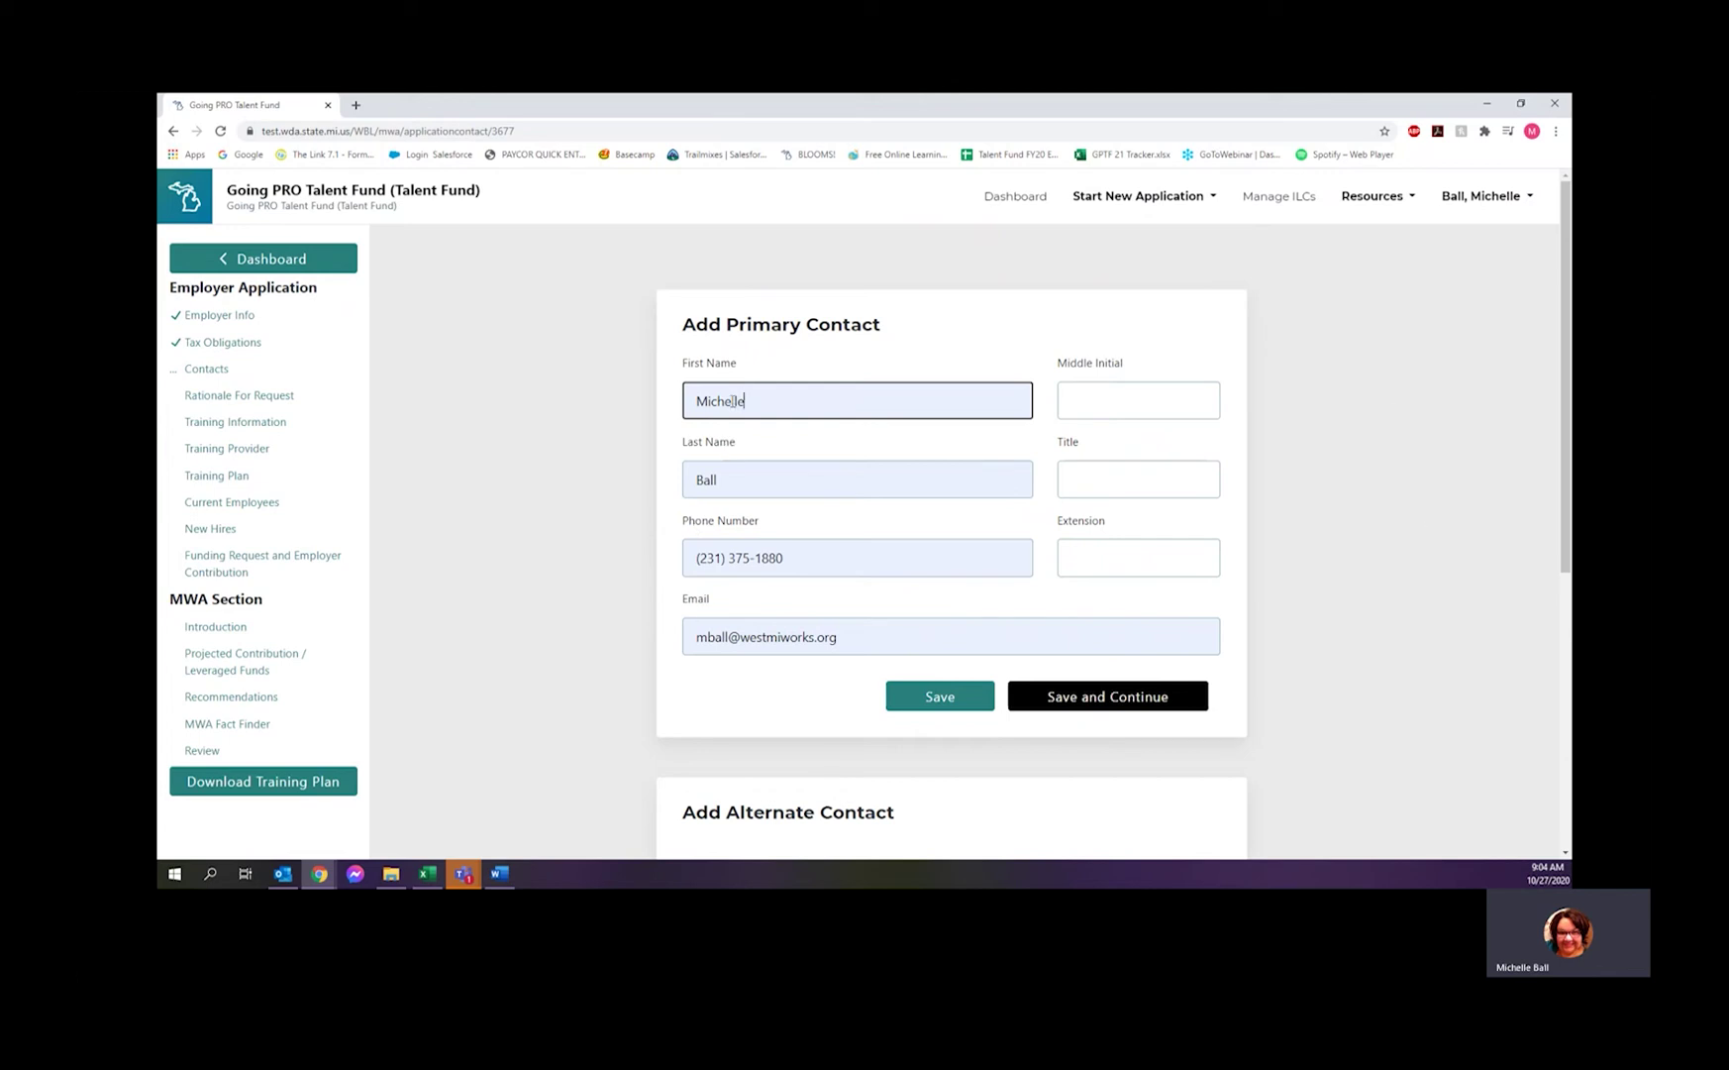
{"action": "left_click", "coordinate": [1100, 483]}
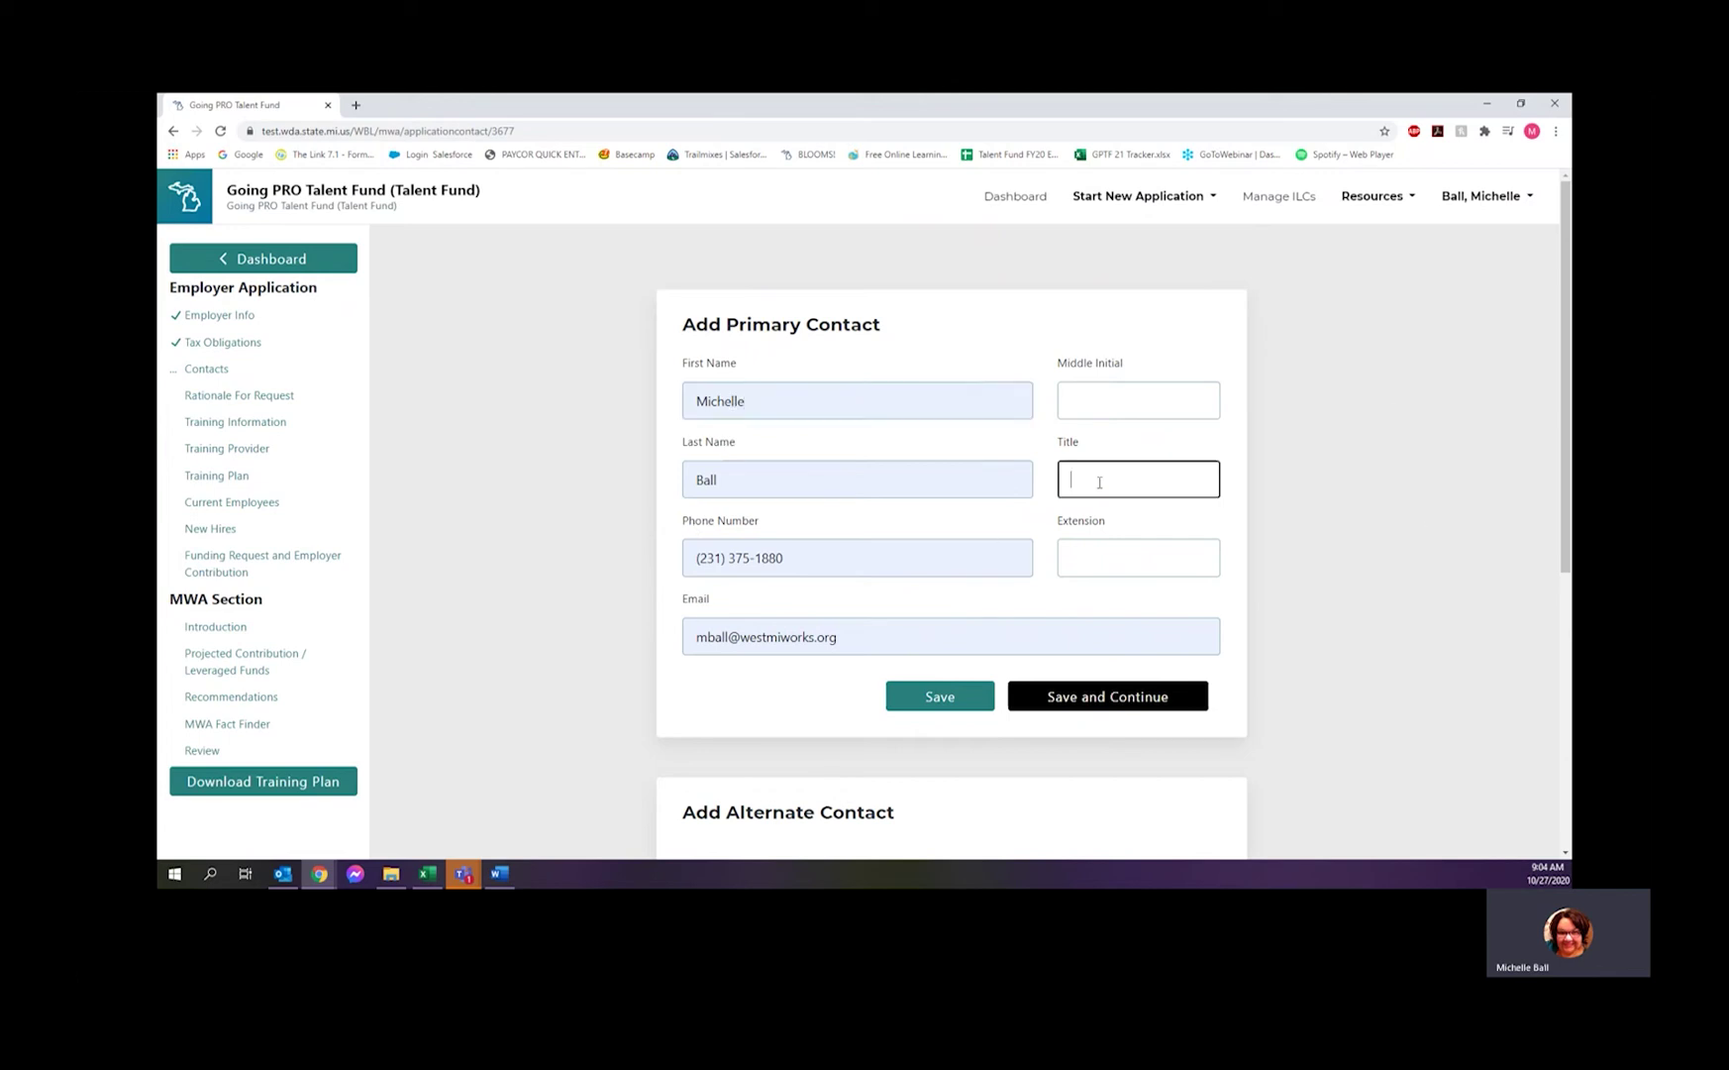
{"action": "type", "text": "BSC"}
{"action": "scroll", "coordinate": [1332, 580], "scroll_direction": "down", "scroll_amount": 1}
{"action": "scroll", "coordinate": [1317, 580], "scroll_direction": "up", "scroll_amount": 1}
{"action": "left_click", "coordinate": [1090, 698]}
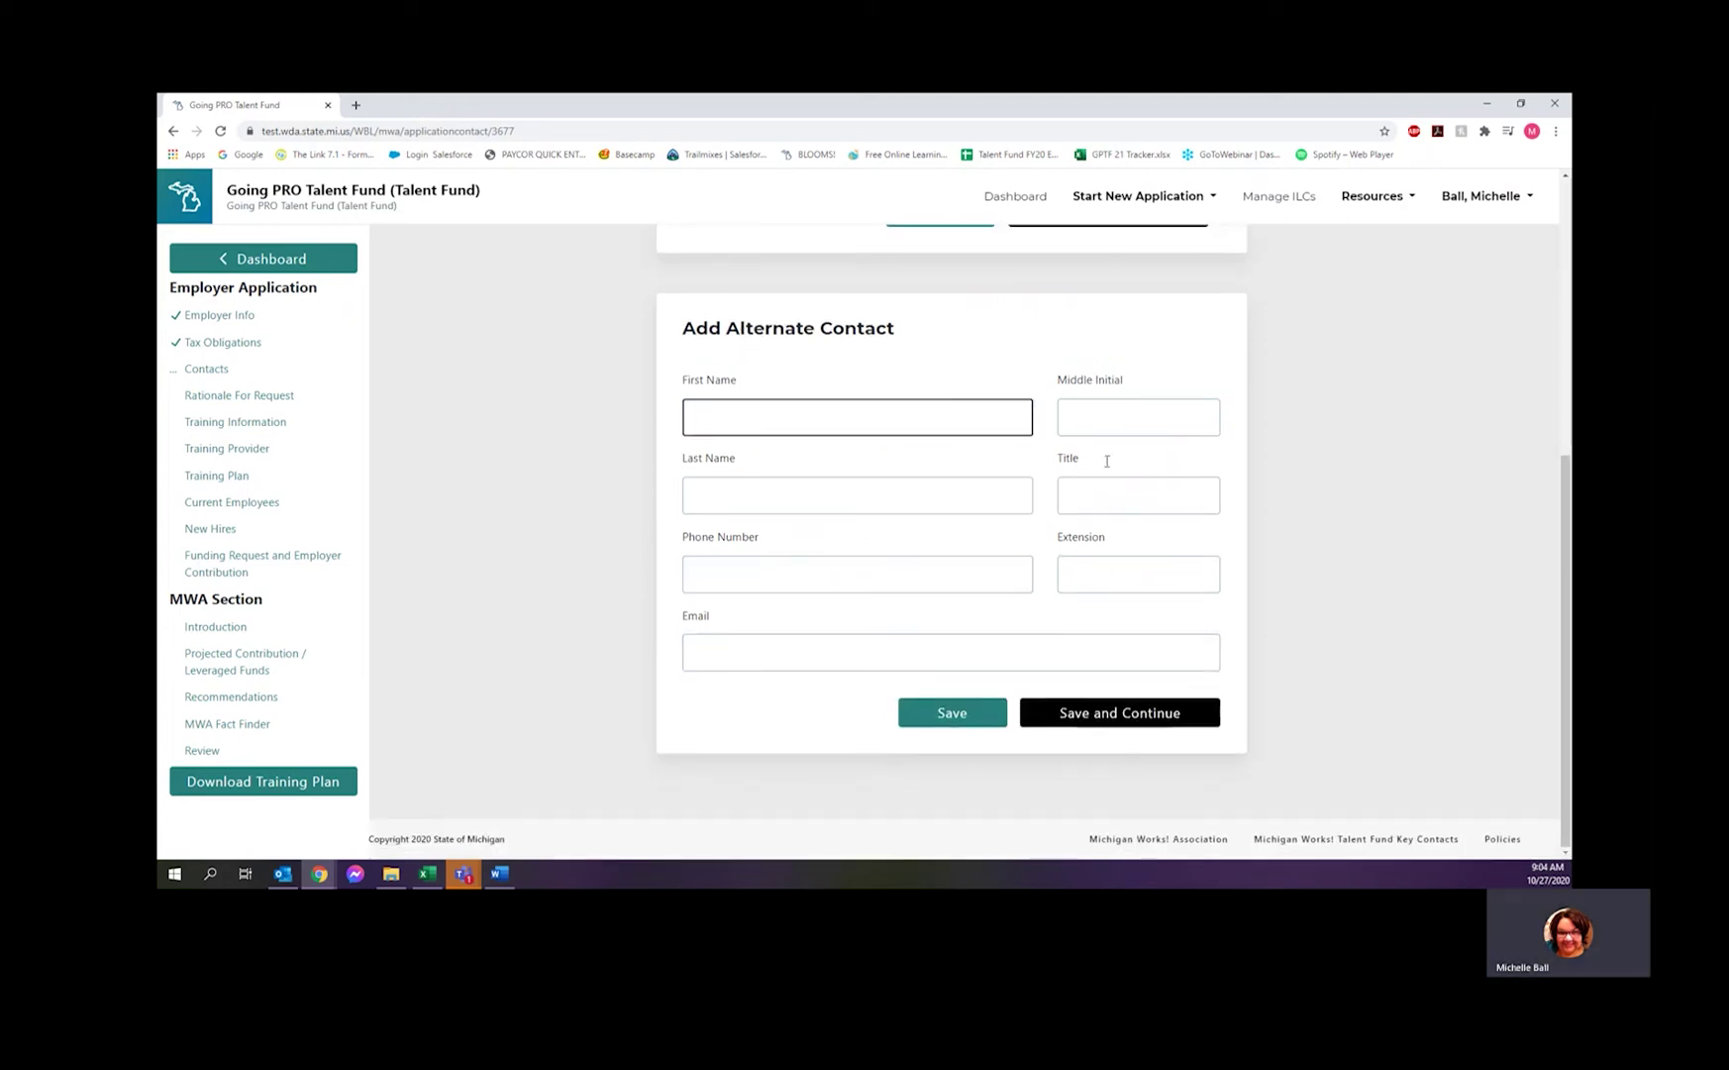
- Enter the alternate contact's full name, title BSP, phone number and e-mail, then save
{"action": "left_click", "coordinate": [764, 415]}
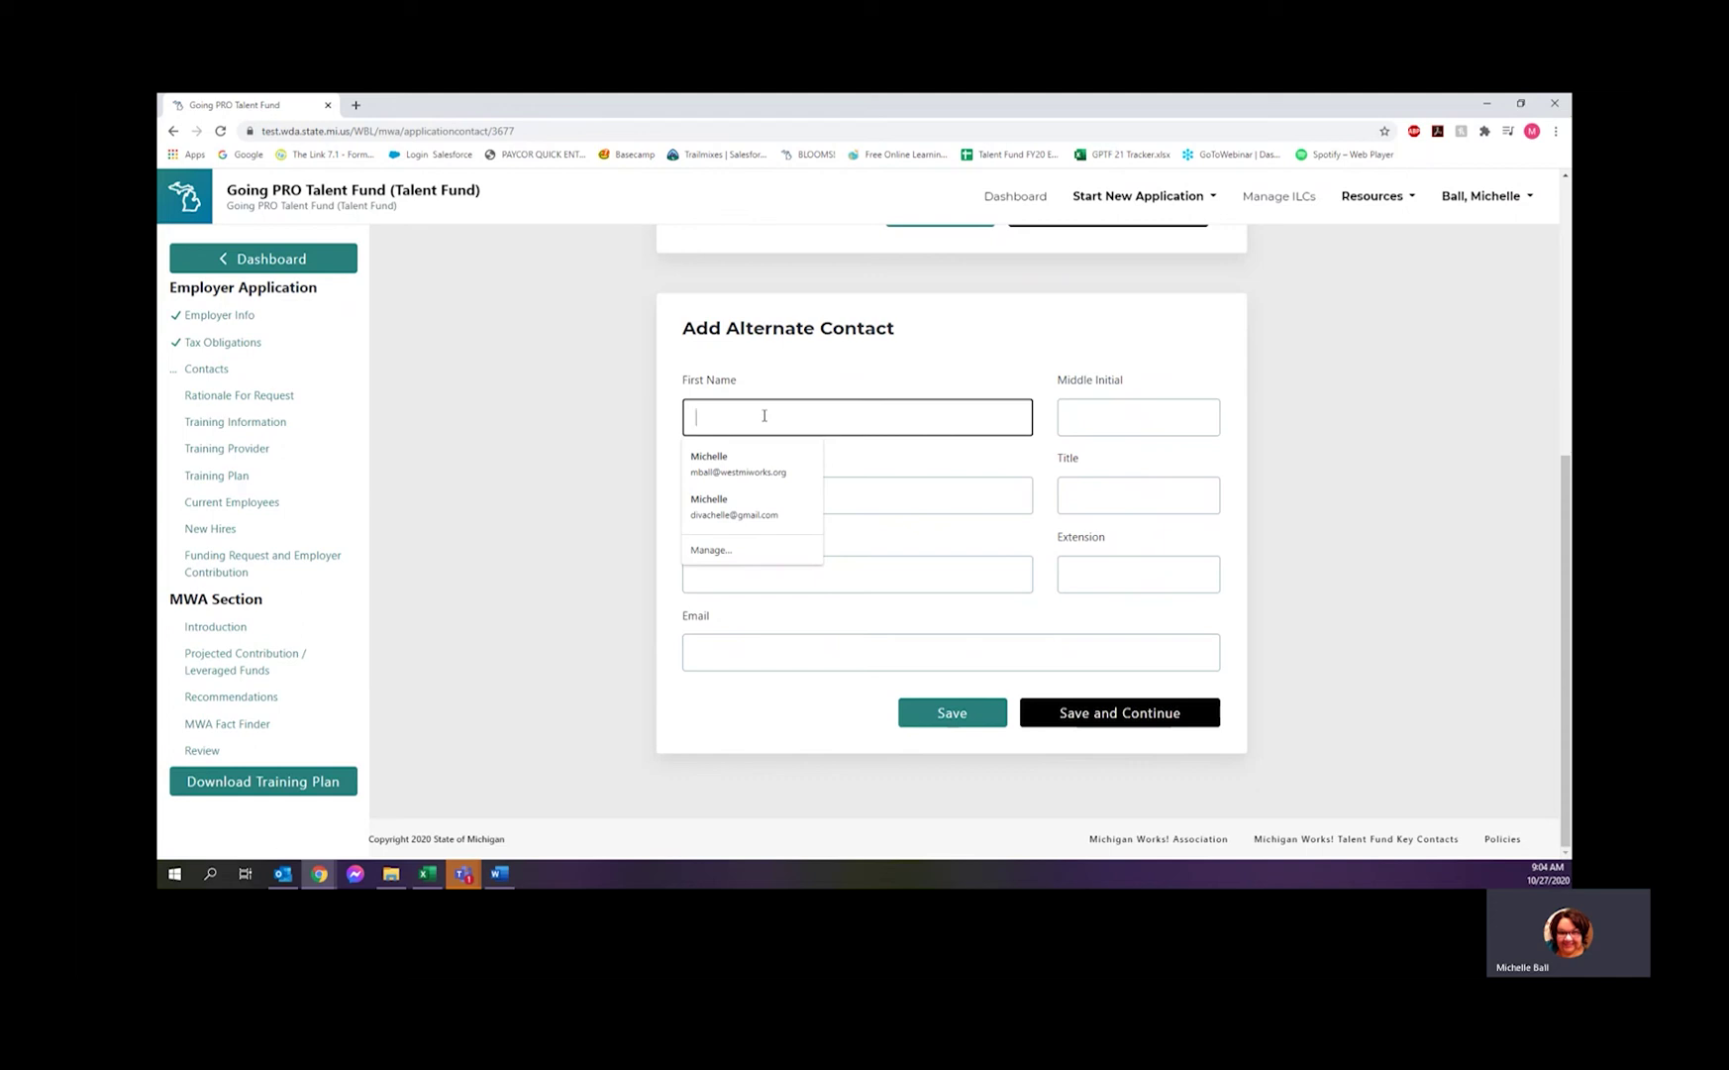
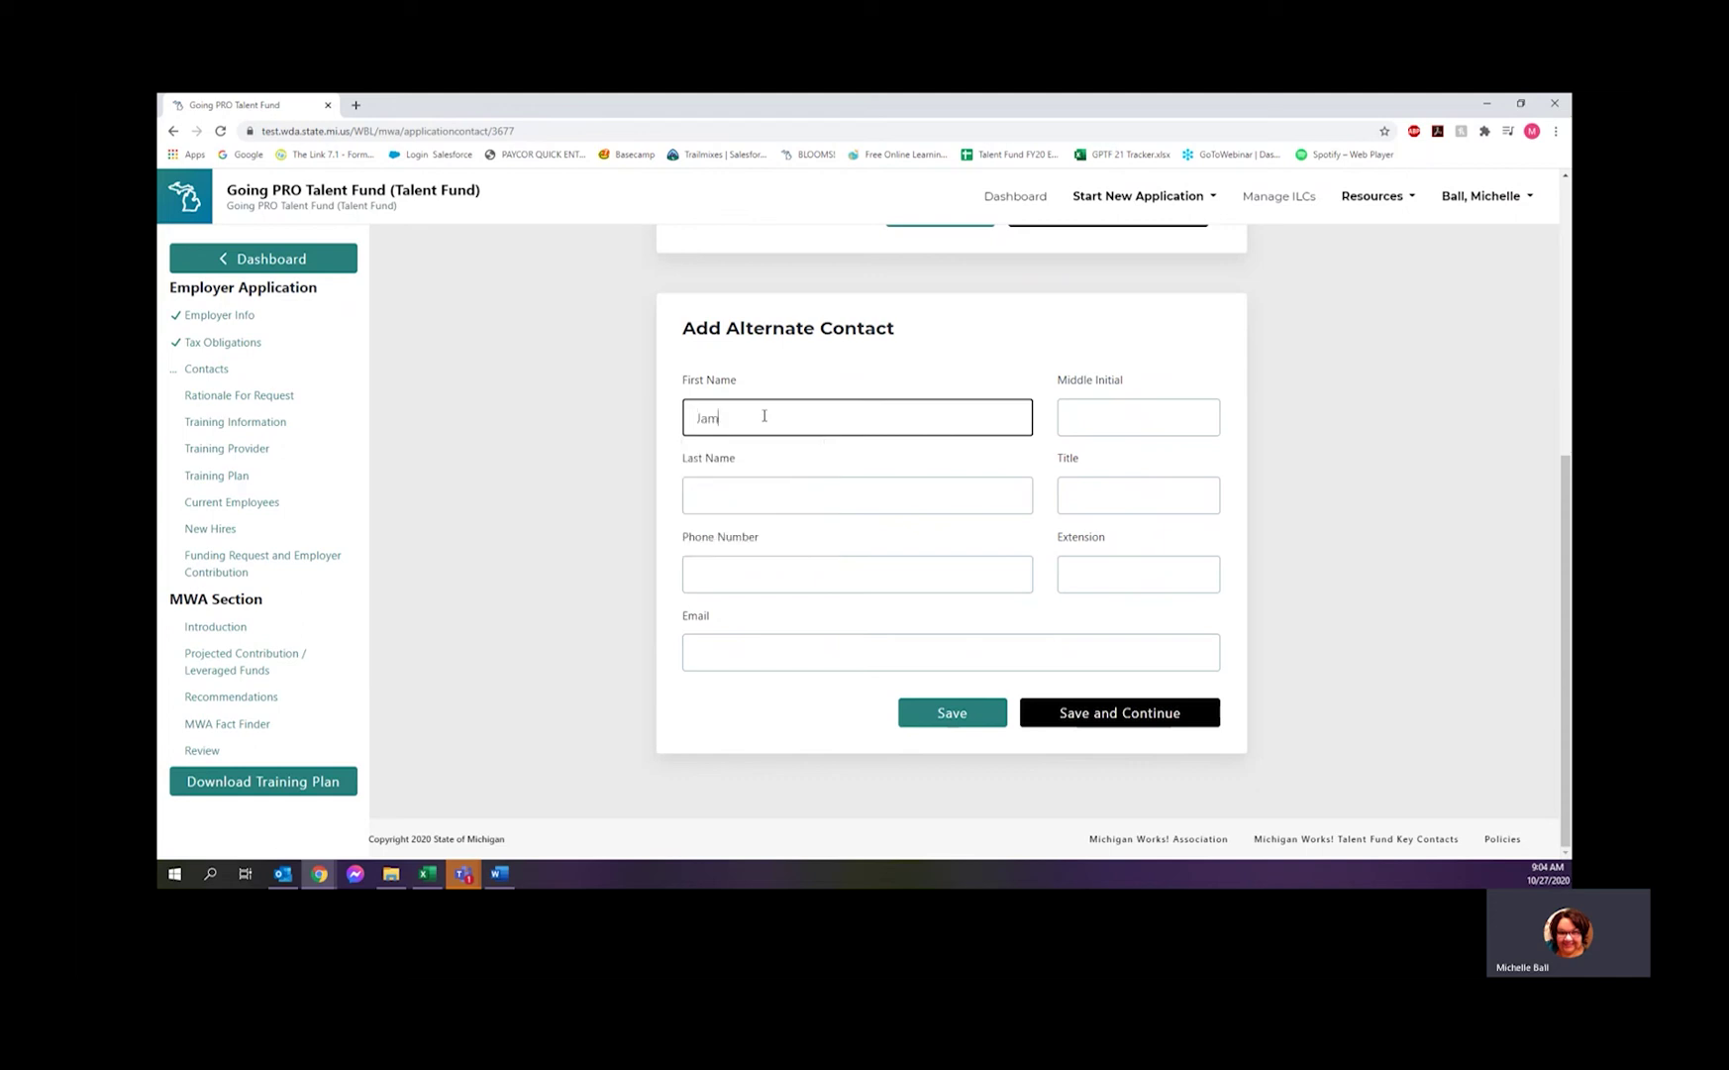
{"action": "key", "text": "Tab"}
{"action": "key", "text": "Tab"}
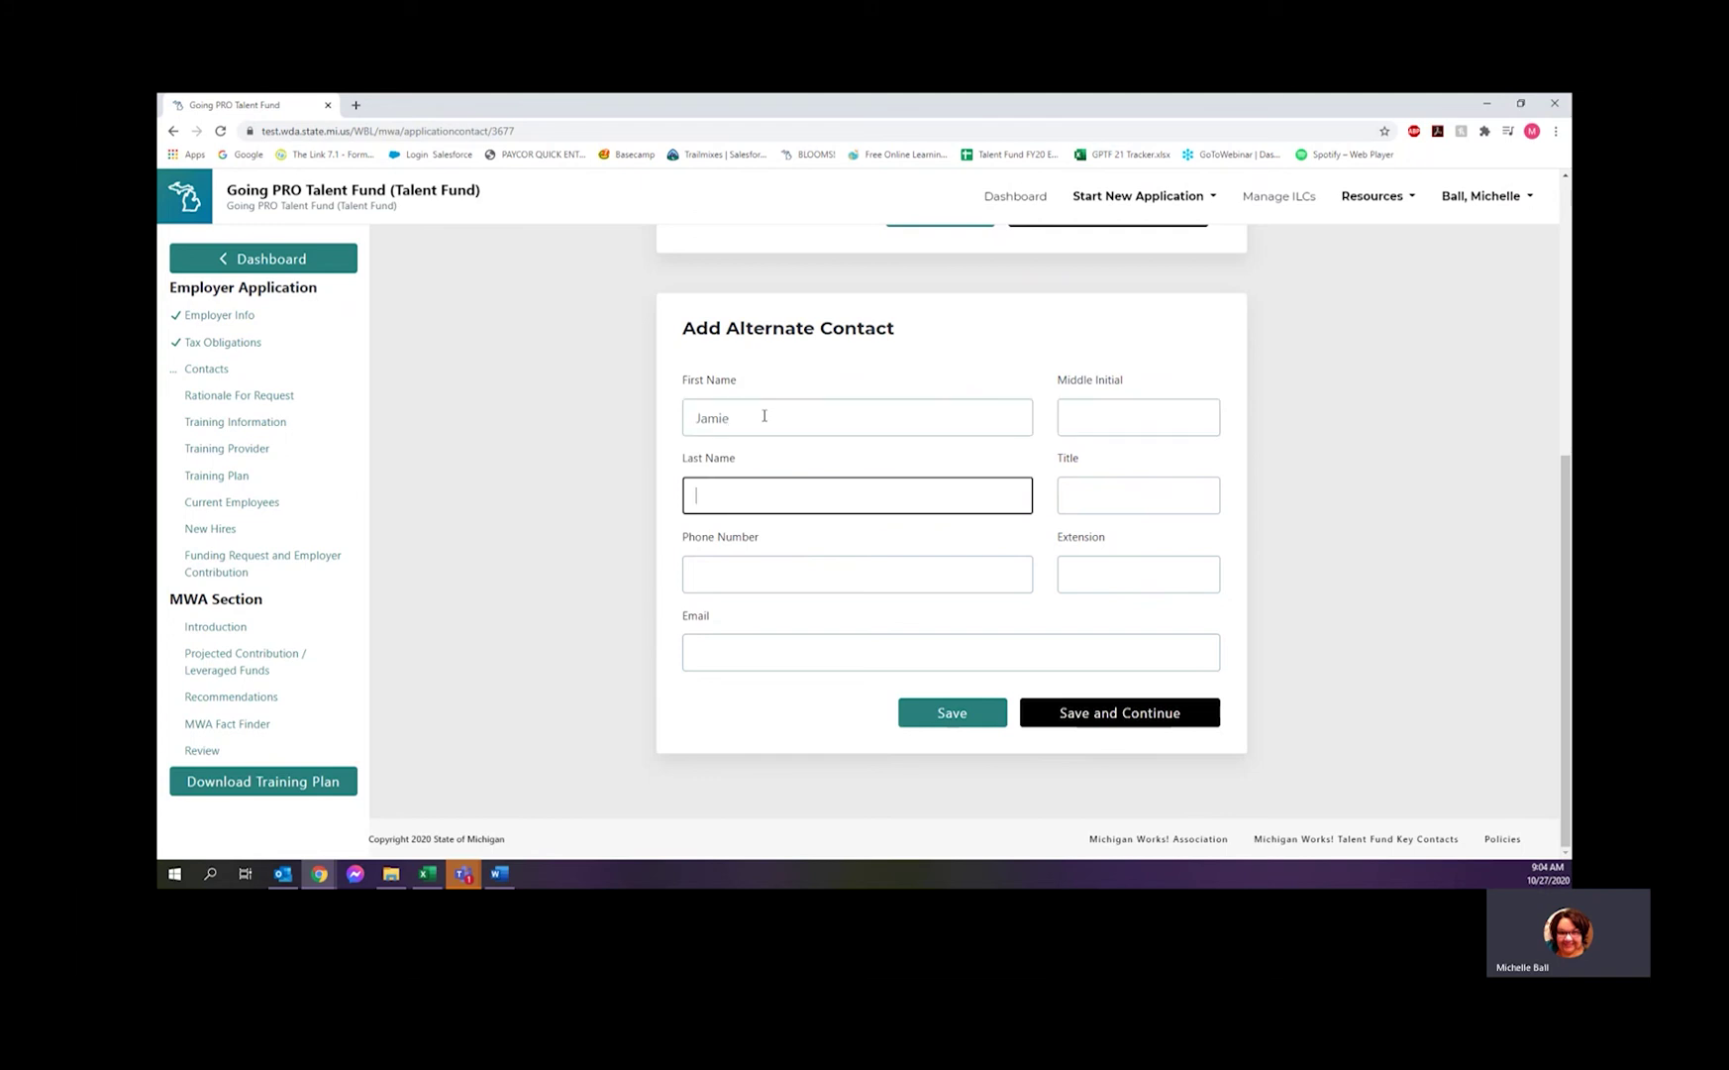
{"action": "key", "text": "Tab"}
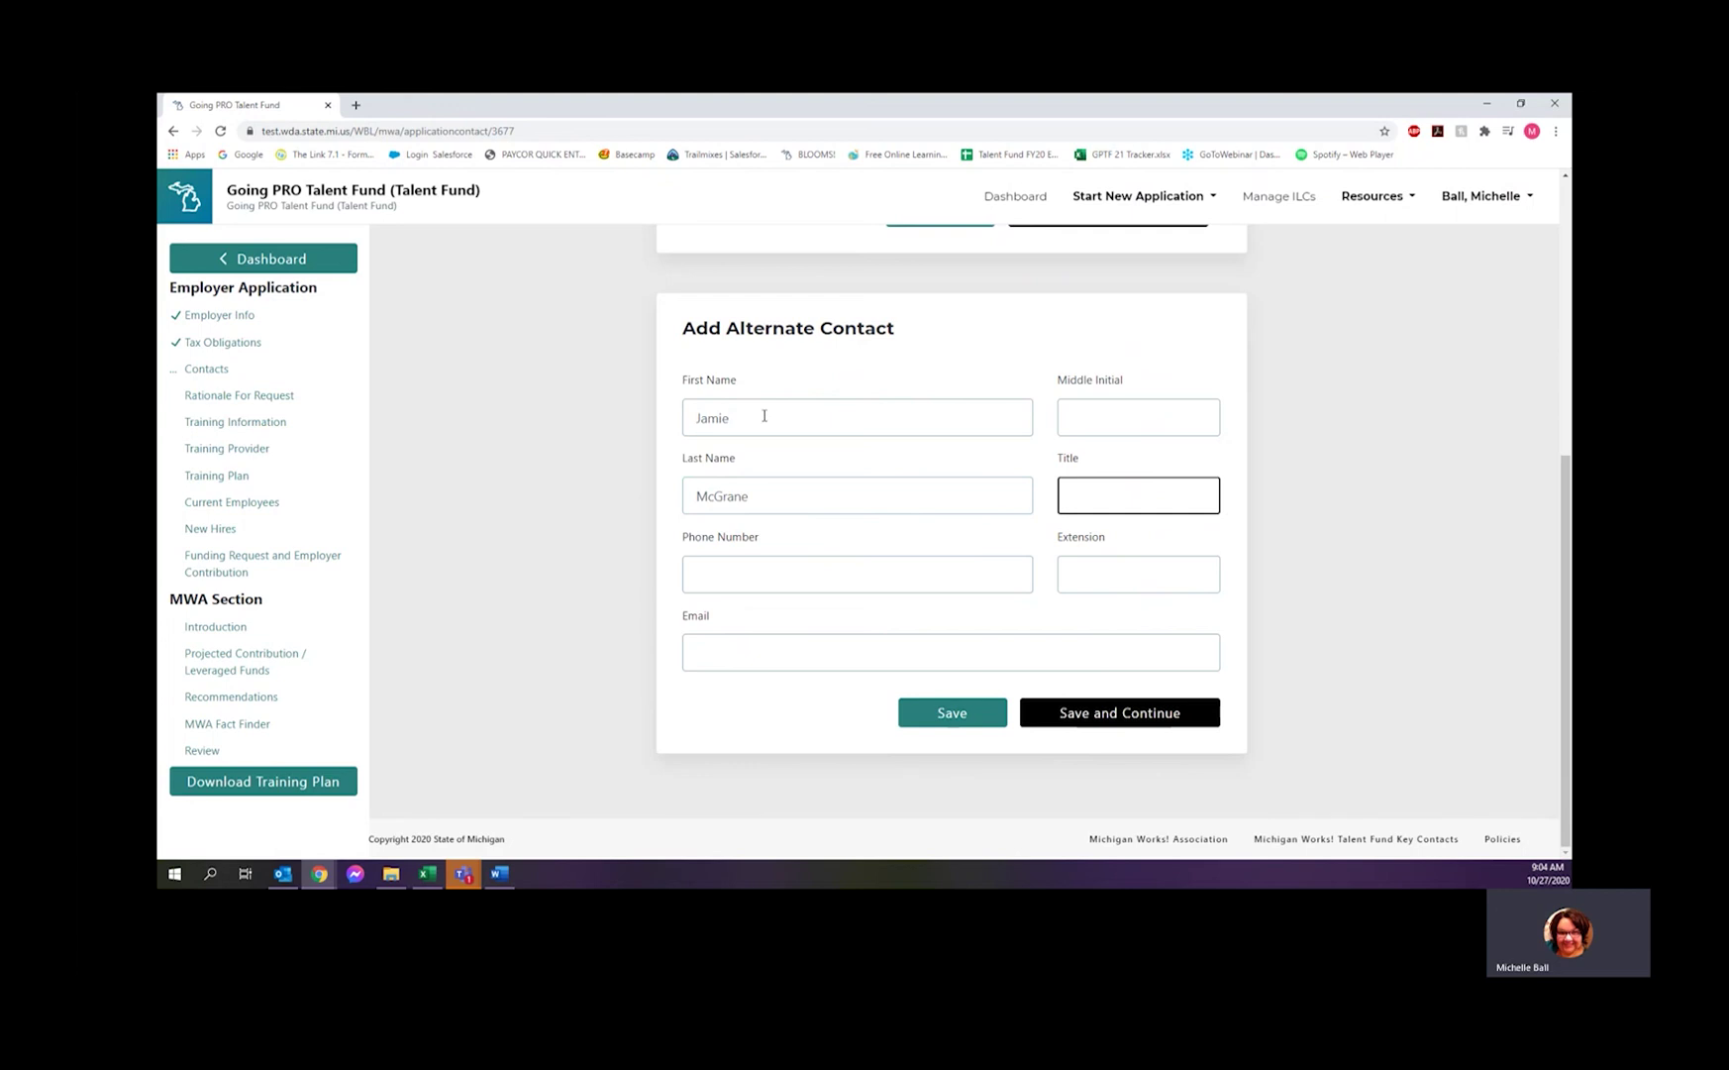
{"action": "type", "text": "BSP"}
{"action": "key", "text": "Tab"}
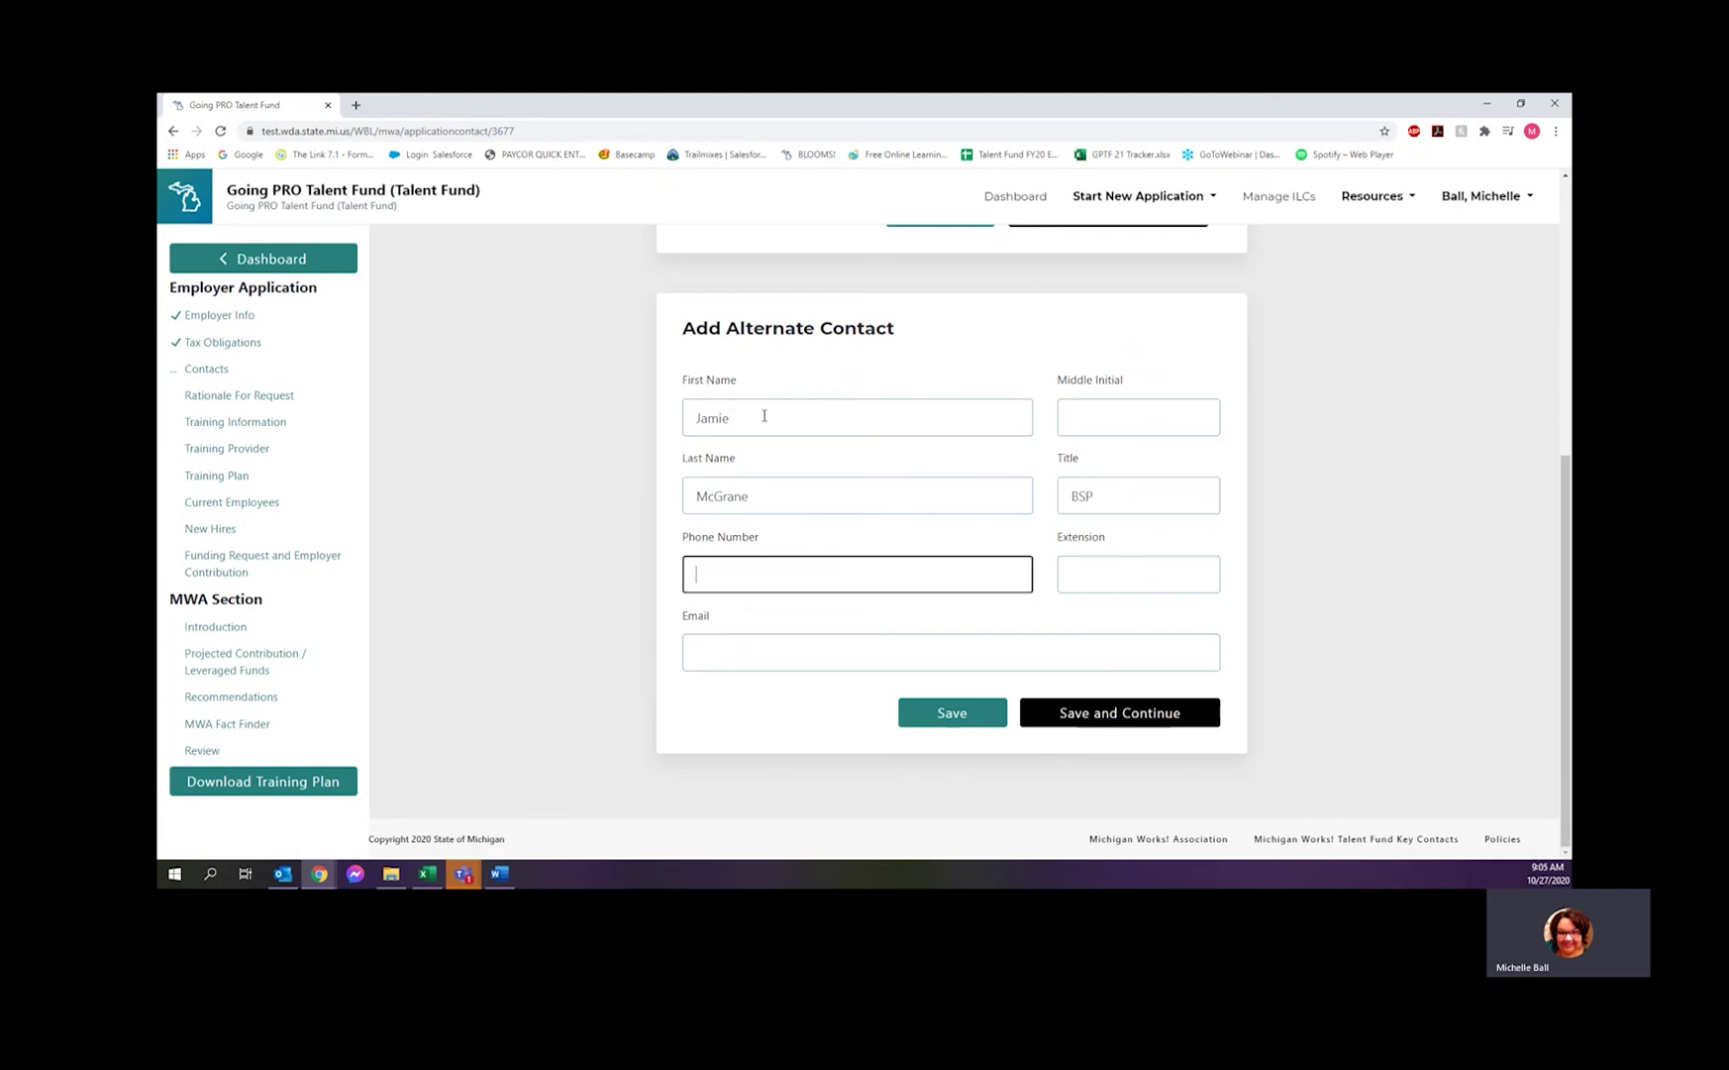
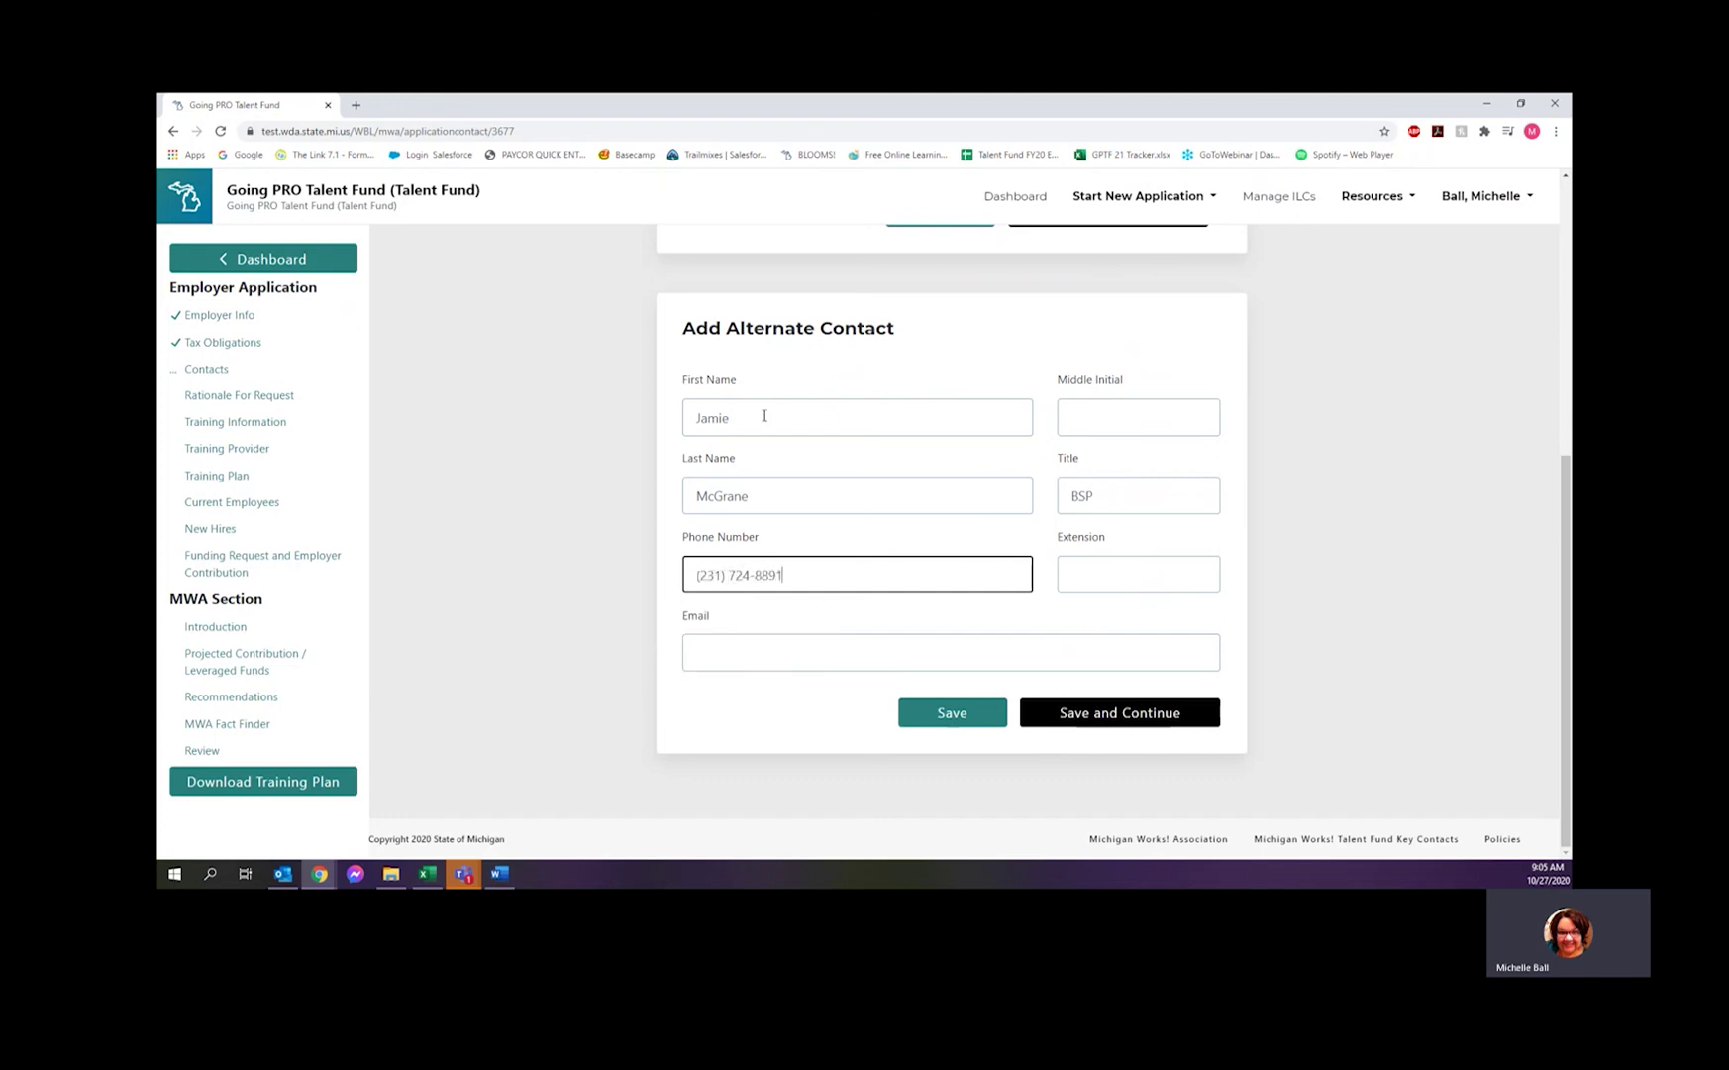
{"action": "key", "text": "Tab"}
{"action": "key", "text": "Tab"}
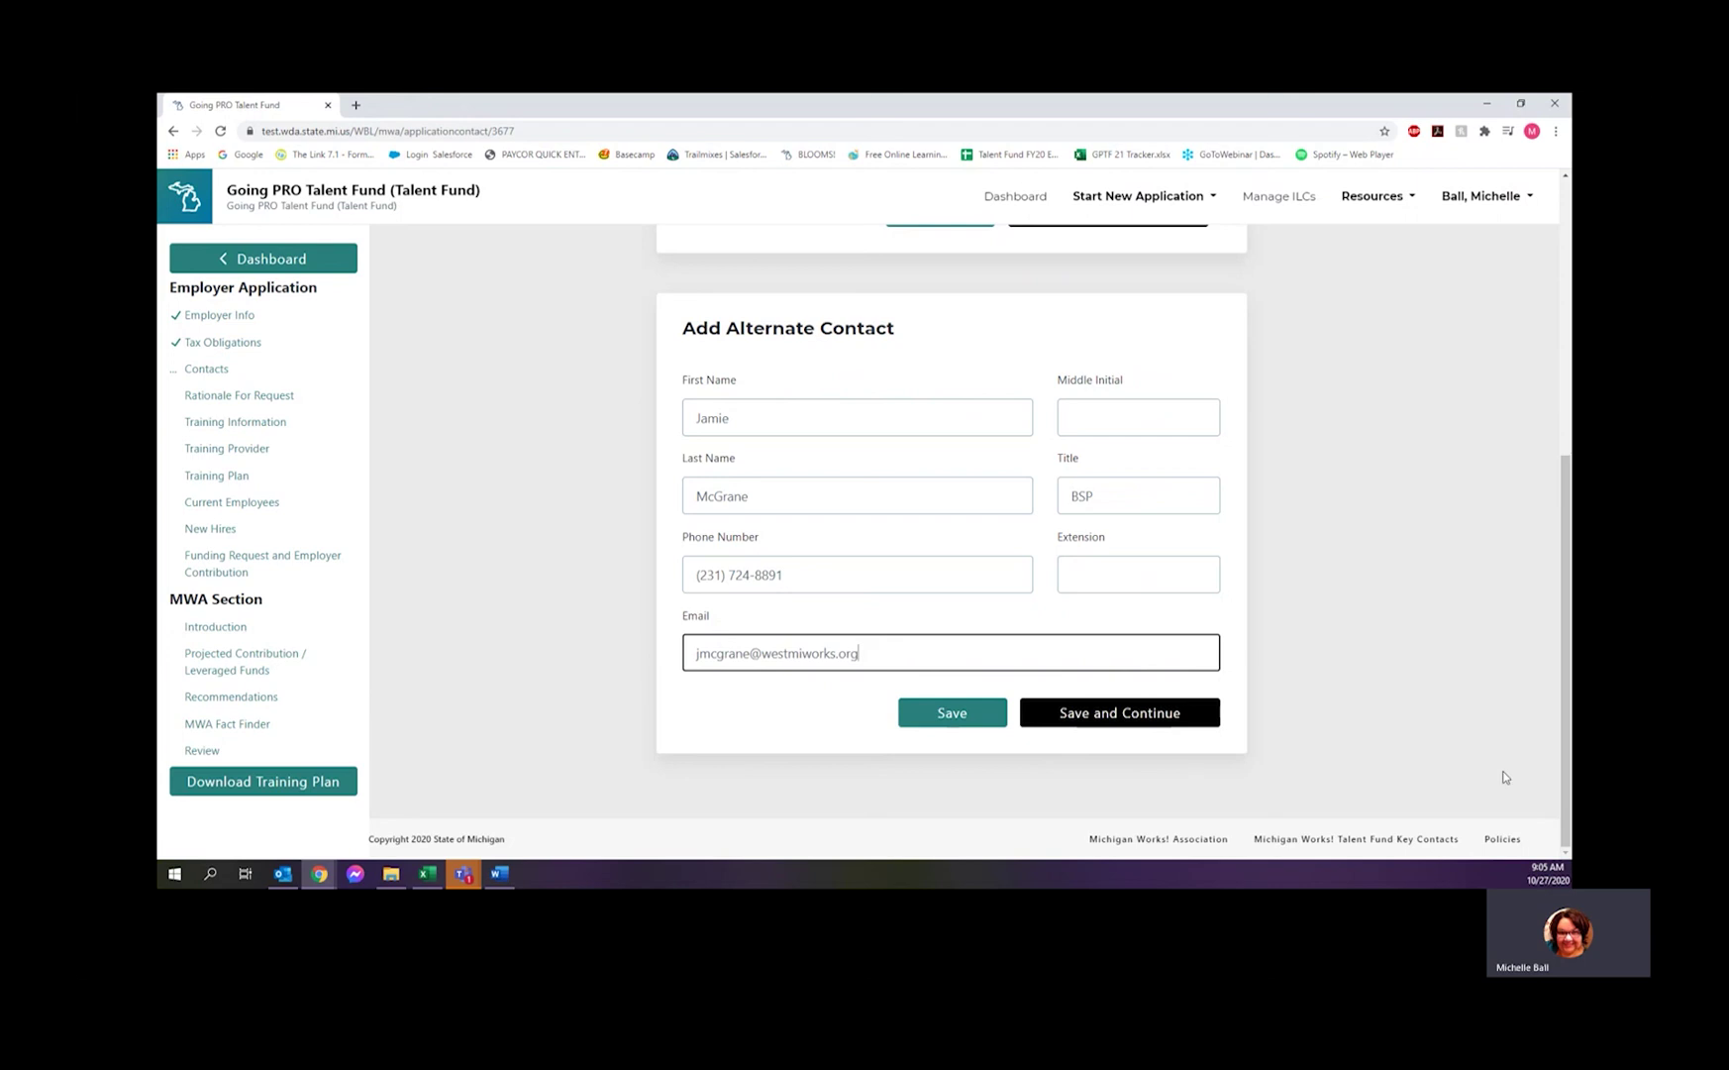
{"action": "left_click", "coordinate": [1100, 715]}
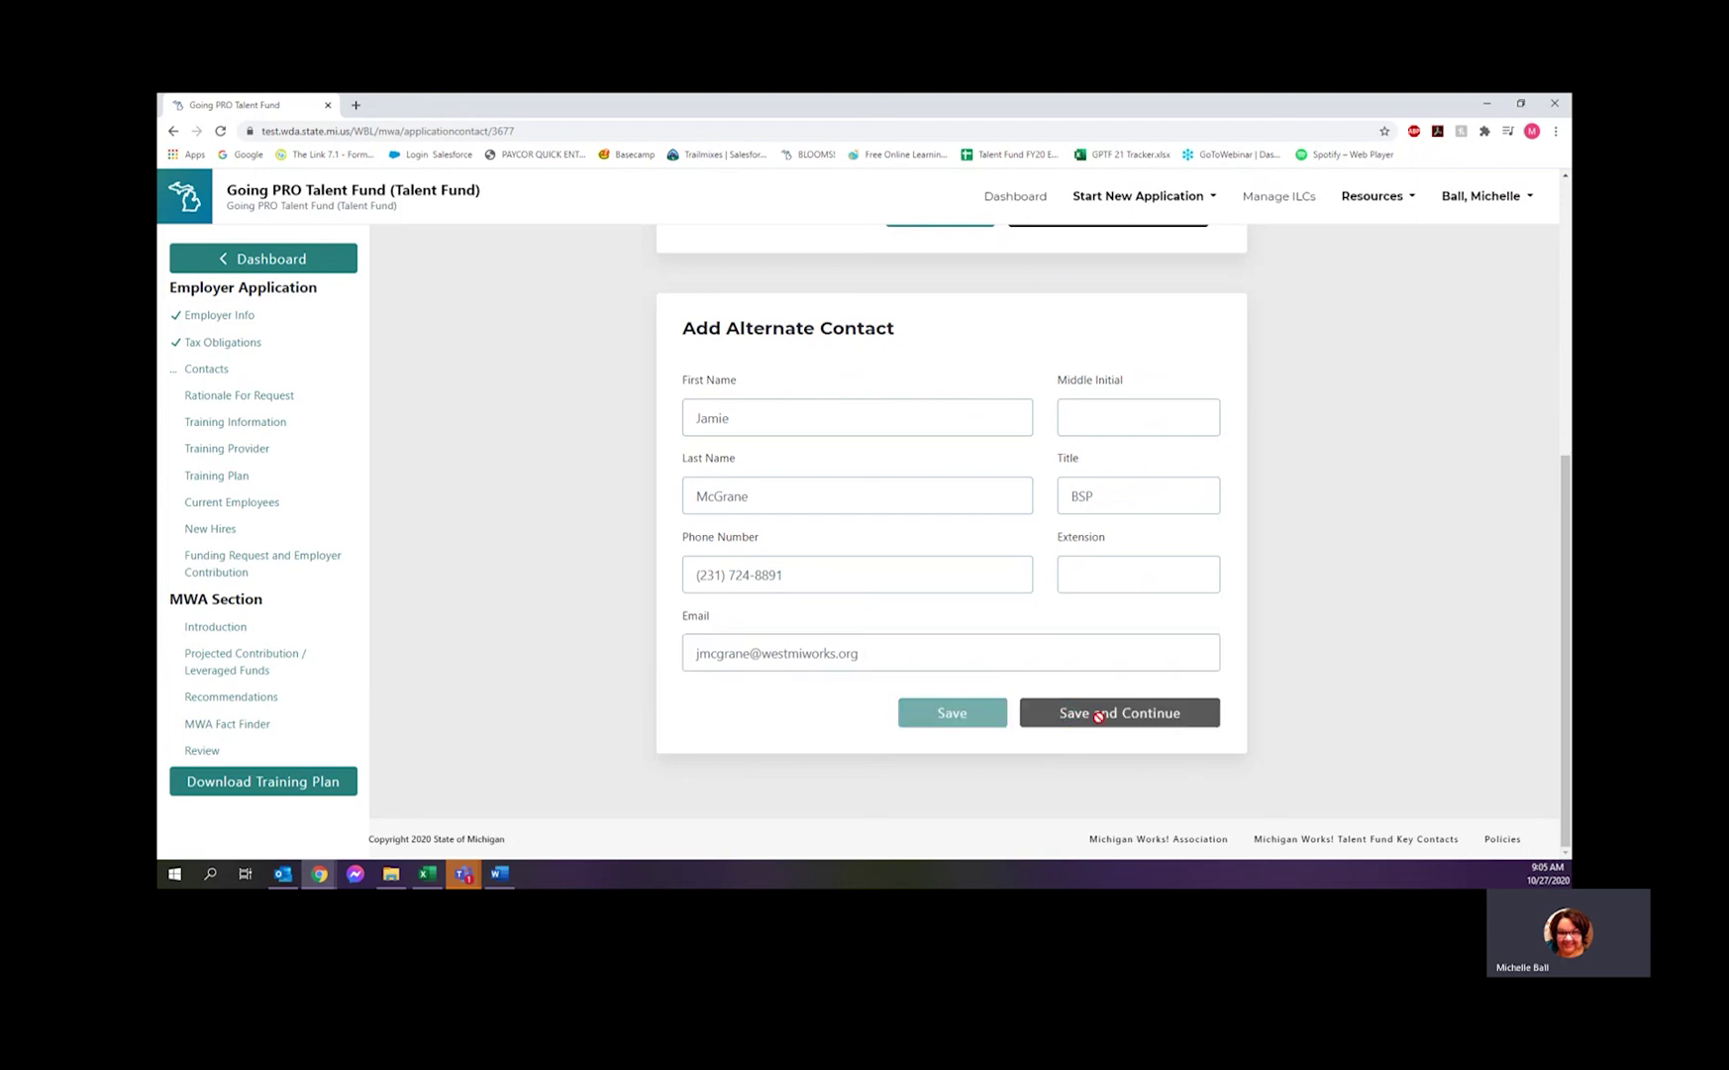